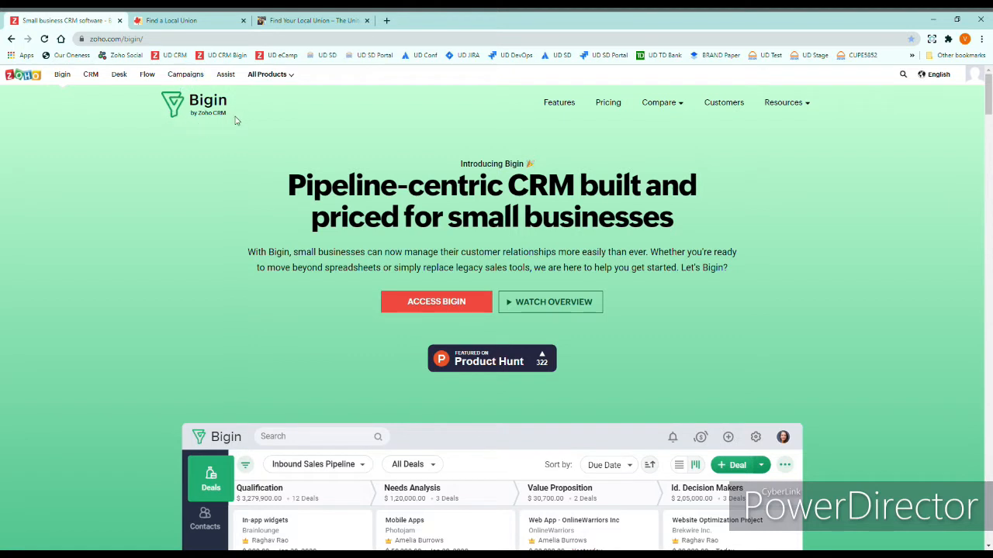
Launch the Bigin app from the zoho.com/bigin landing page
{"action": "left_click", "coordinate": [439, 307]}
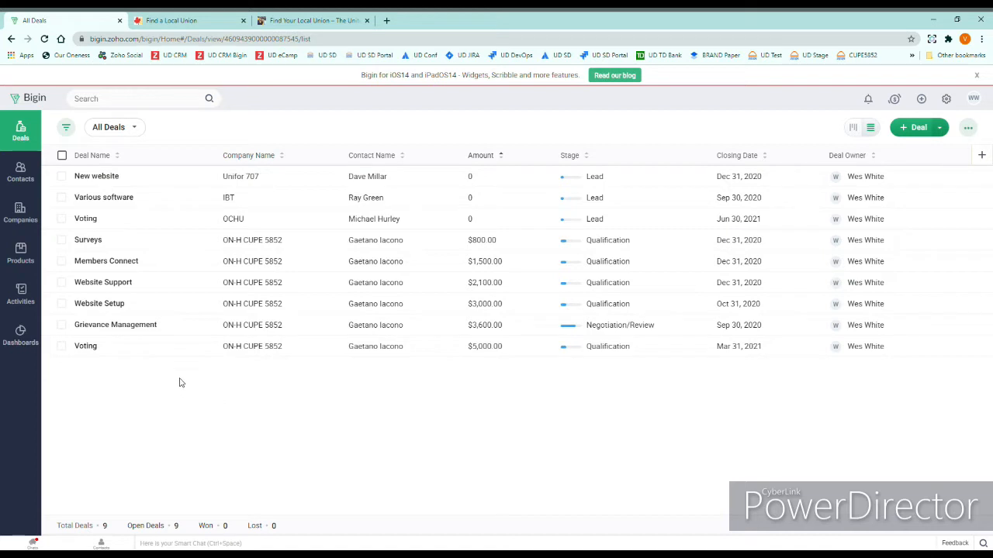
Display the All Companies view of company records, then move to the Contacts module
{"action": "left_click", "coordinate": [27, 220]}
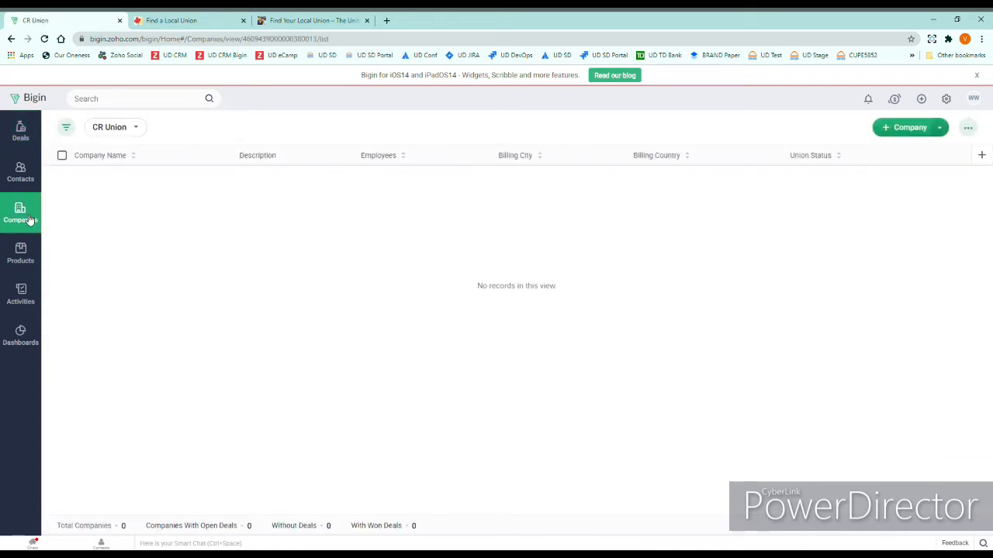
{"action": "left_click", "coordinate": [138, 129]}
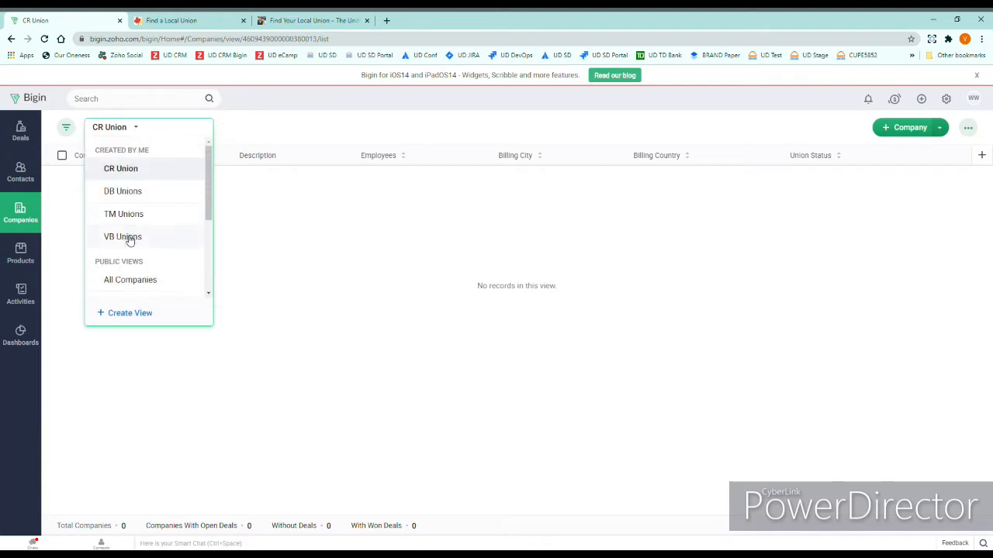
{"action": "left_click", "coordinate": [132, 280]}
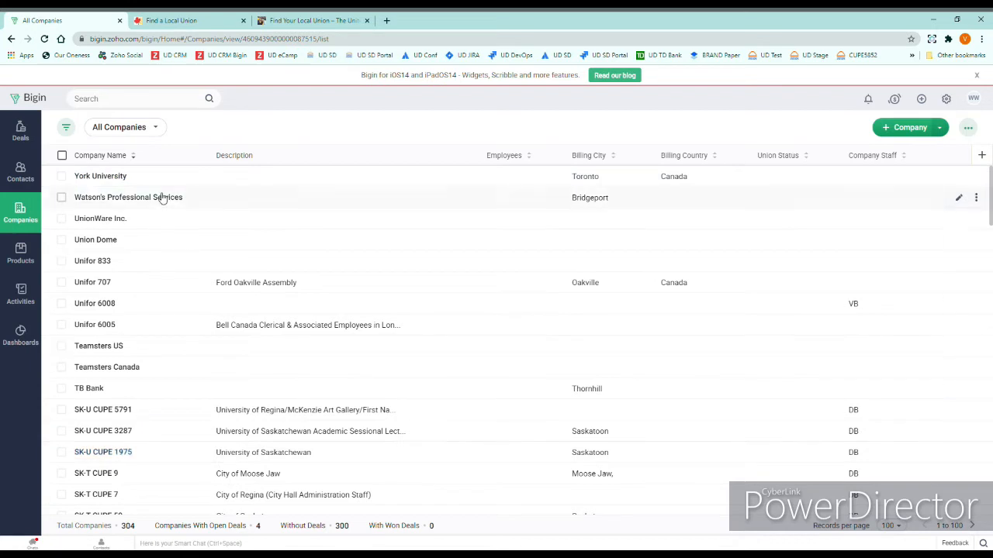
{"action": "left_click", "coordinate": [21, 174]}
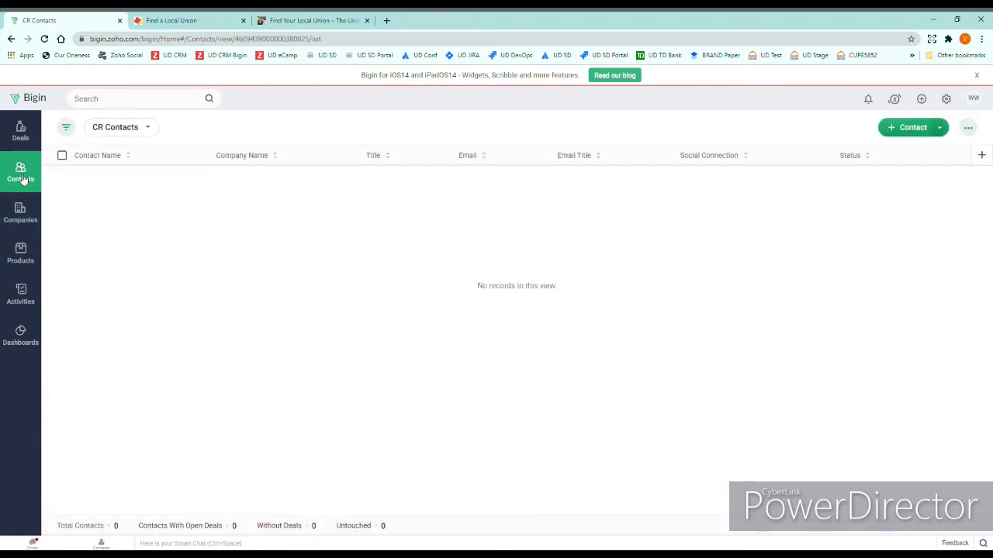
Browse the All Contacts view, then return to the Companies list
{"action": "left_click", "coordinate": [147, 127]}
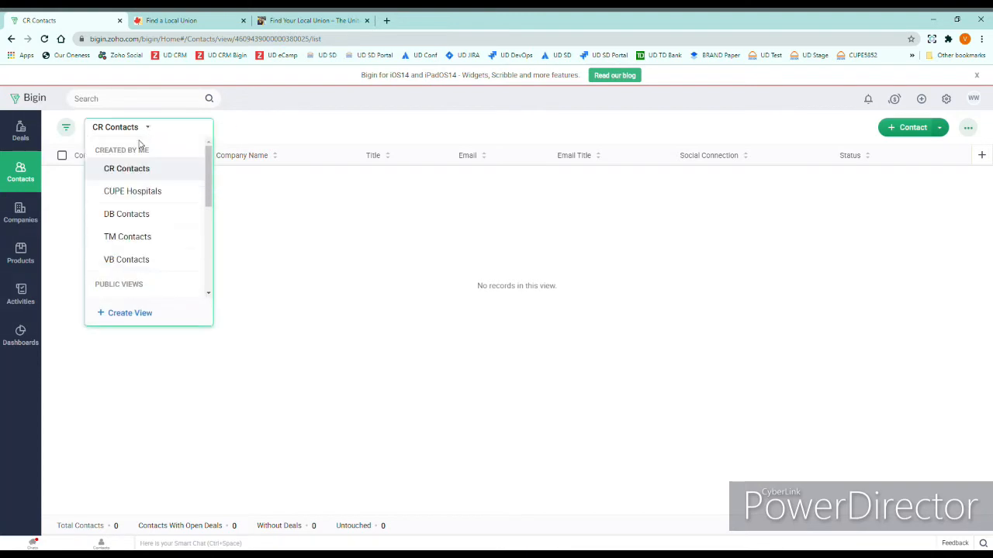
{"action": "scroll", "coordinate": [160, 280], "scroll_direction": "down", "scroll_amount": 1}
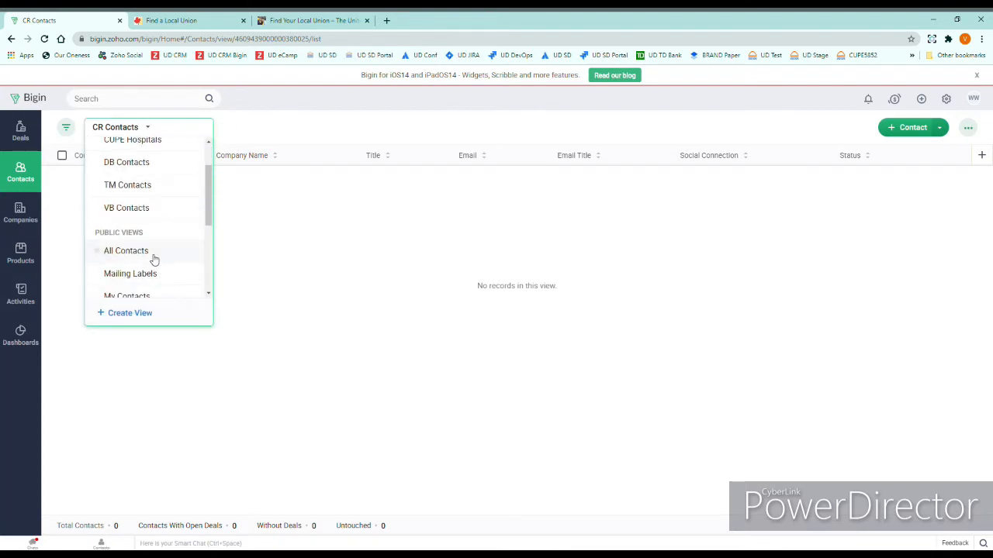
{"action": "left_click", "coordinate": [152, 253]}
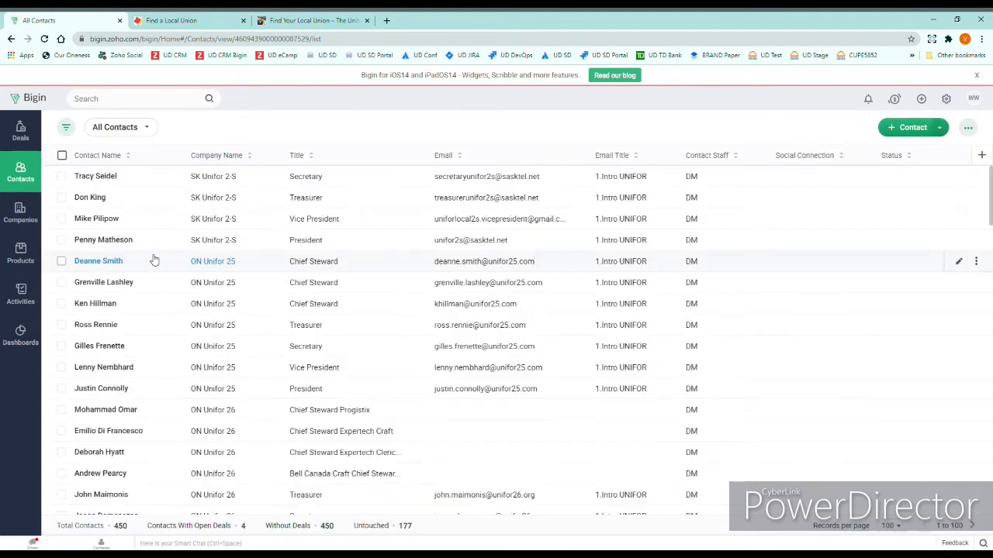
{"action": "left_click", "coordinate": [21, 212]}
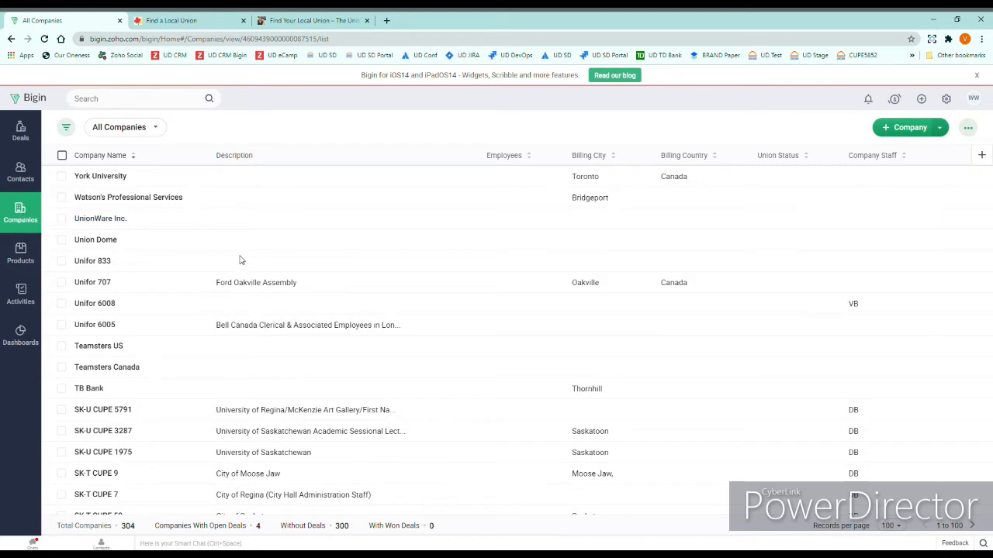
Create company 'Test Union Local 1' with website locals1.com and description 'General Motors Toronto'
{"action": "left_click", "coordinate": [912, 128]}
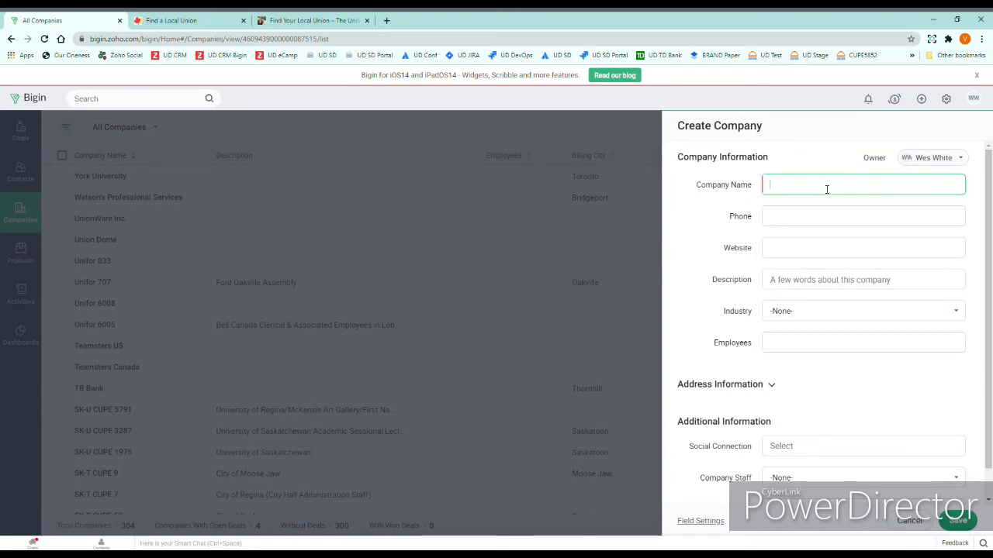
{"action": "type", "text": "Test Union Local 1"}
{"action": "left_click", "coordinate": [833, 248]}
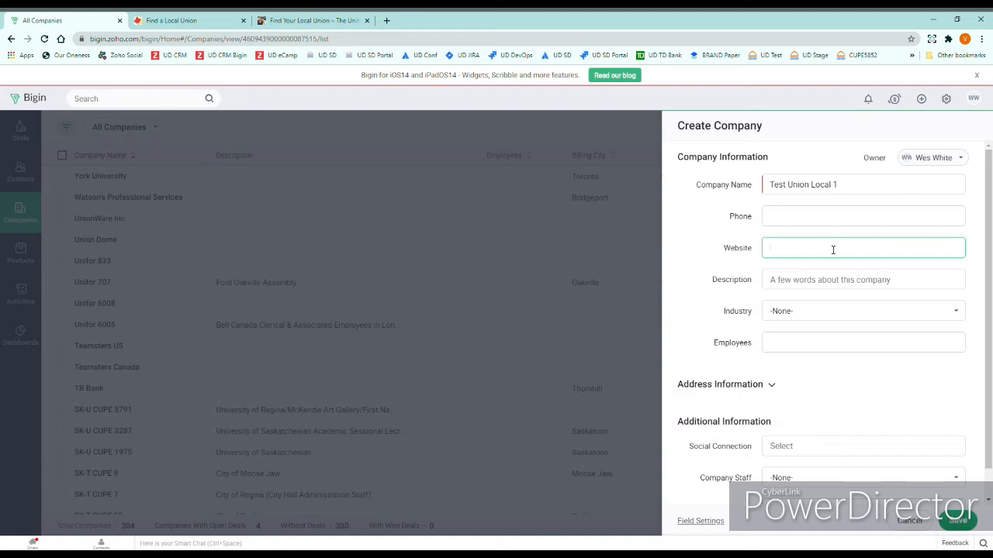
{"action": "type", "text": "locals1.com"}
{"action": "left_click", "coordinate": [824, 281]}
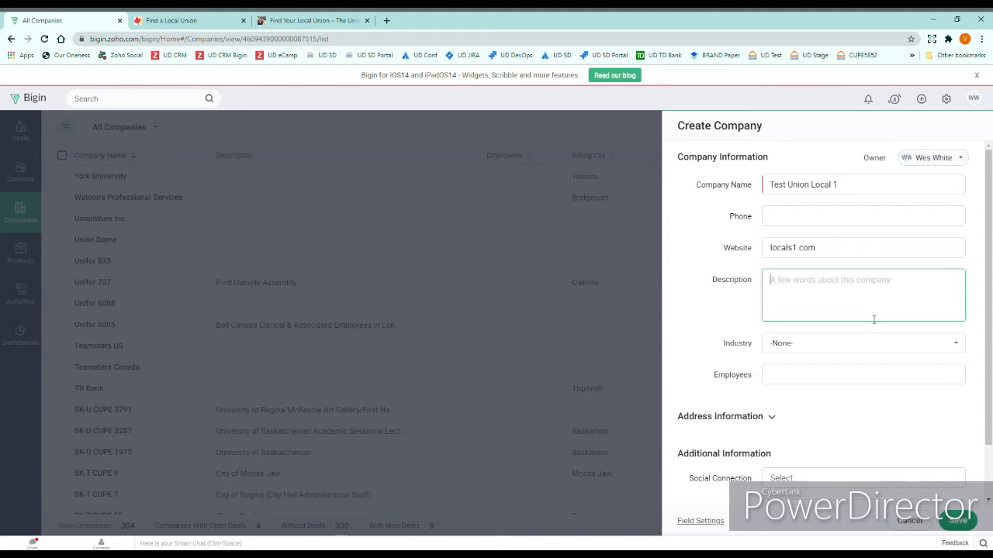
{"action": "type", "text": "Gene"}
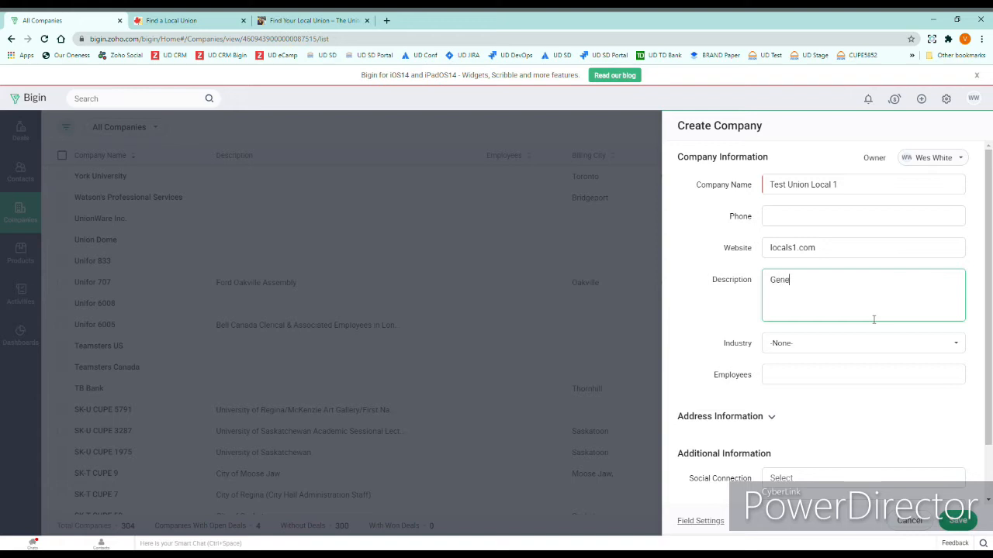
{"action": "type", "text": "ral Motors TOronto"}
{"action": "key", "text": "BackSpace"}
{"action": "type", "text": "o"}
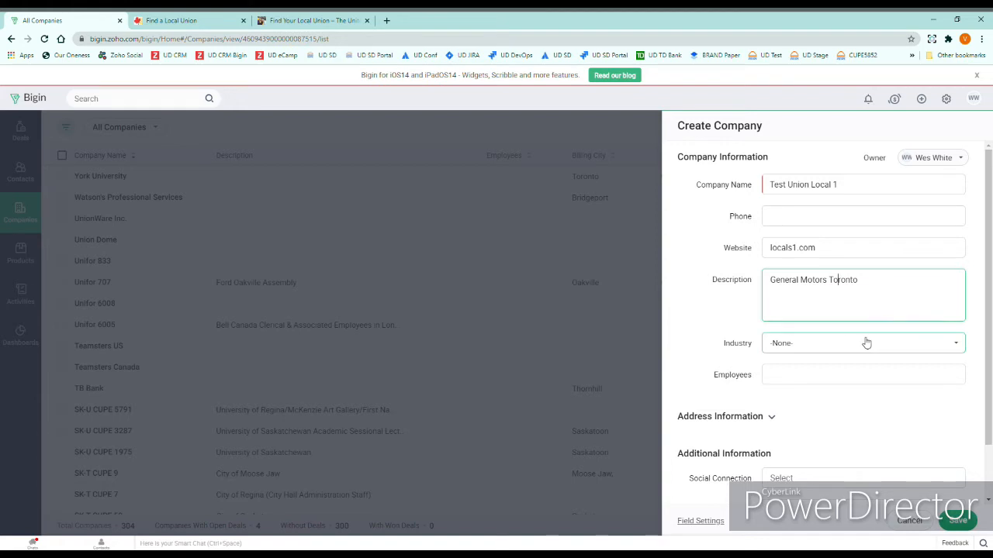
{"action": "scroll", "coordinate": [864, 345], "scroll_direction": "down", "scroll_amount": 1}
{"action": "left_click", "coordinate": [850, 317]}
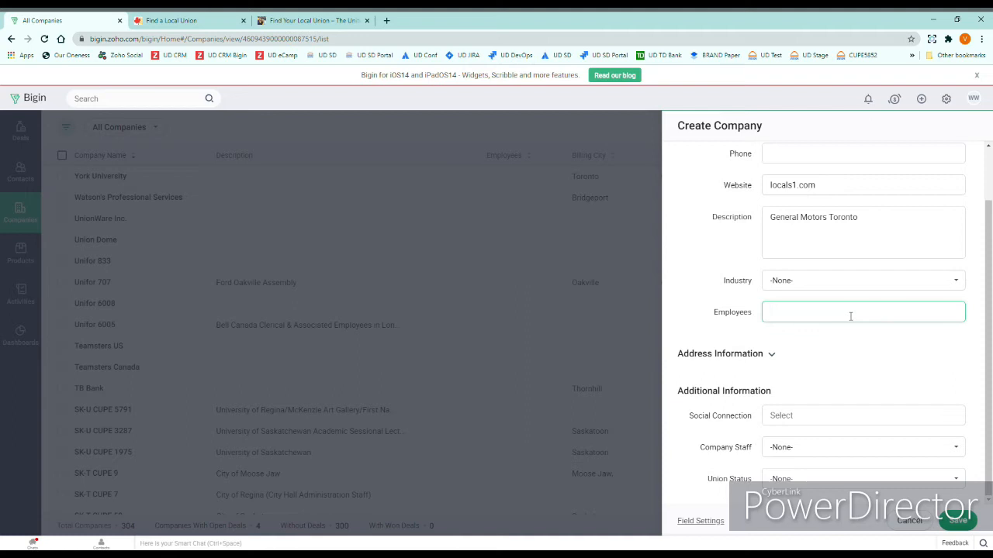
{"action": "type", "text": "750"}
{"action": "left_click", "coordinate": [771, 356]}
{"action": "left_click", "coordinate": [808, 390]}
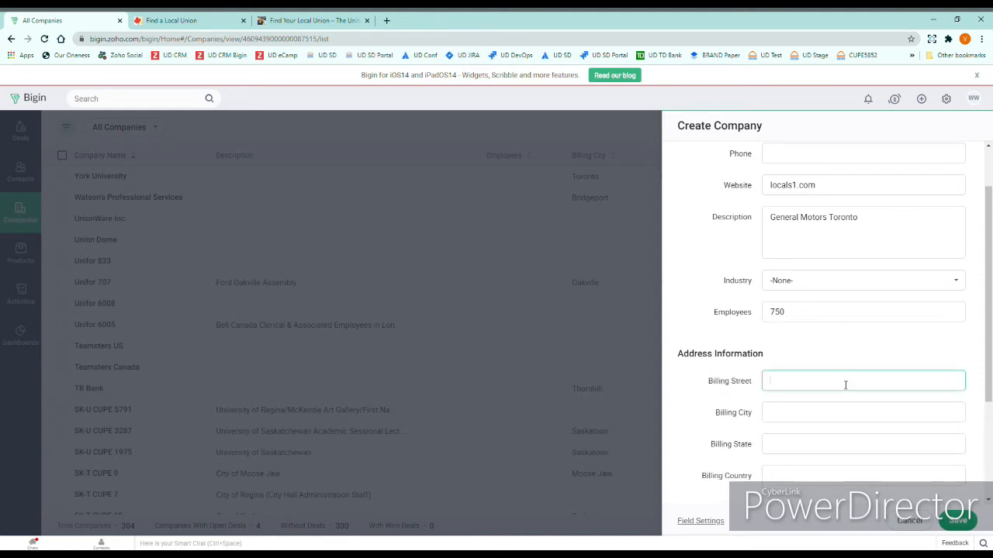
{"action": "key", "text": "Tab"}
{"action": "type", "text": "Toronto"}
Complete the billing address with Ontario, Canada and postal code M2H6N6
{"action": "key", "text": "Tab"}
{"action": "type", "text": "Ontario"}
{"action": "key", "text": "Tab"}
{"action": "type", "text": "Canada"}
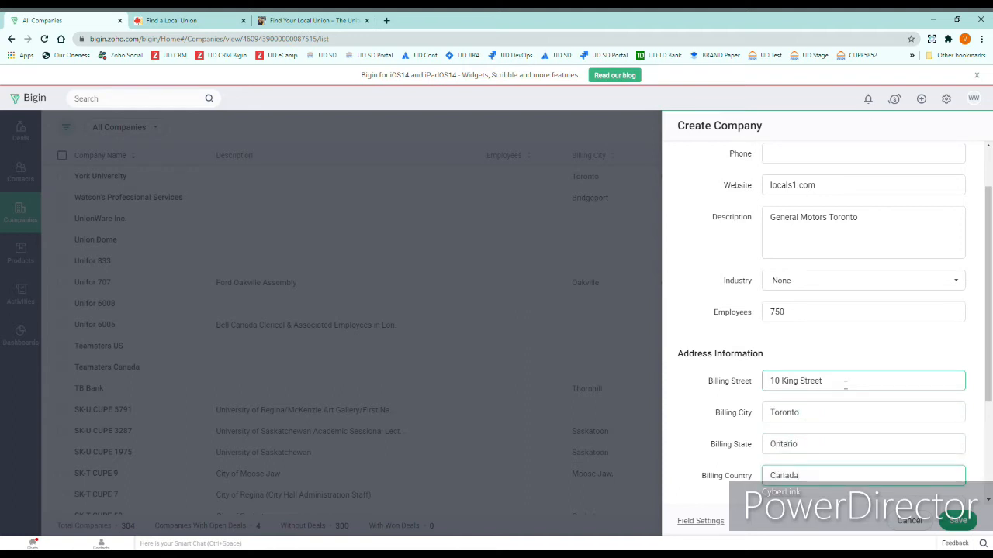
{"action": "key", "text": "Tab"}
{"action": "type", "text": "M2H"}
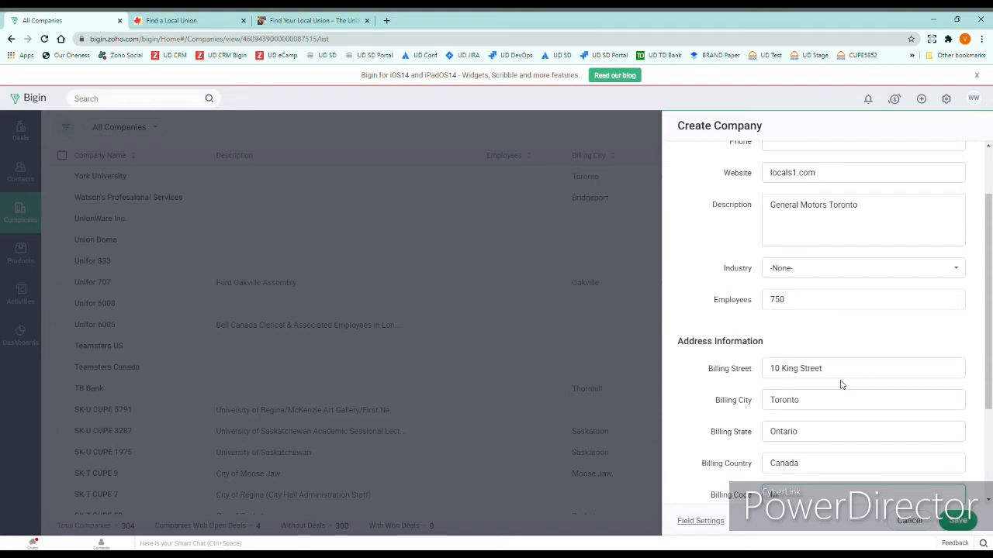
{"action": "type", "text": "6N6"}
{"action": "scroll", "coordinate": [842, 385], "scroll_direction": "down", "scroll_amount": 1}
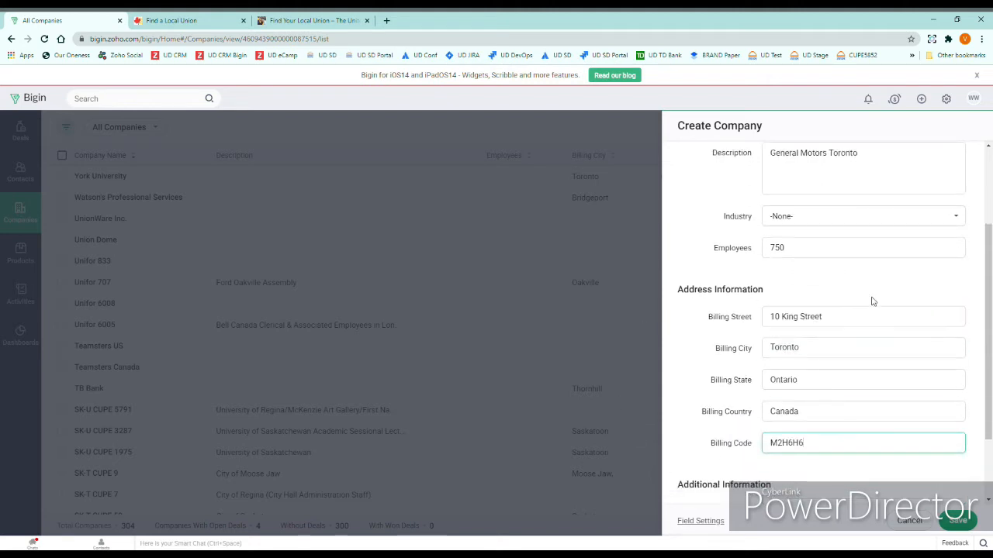
{"action": "scroll", "coordinate": [822, 466], "scroll_direction": "down", "scroll_amount": 1}
{"action": "scroll", "coordinate": [826, 461], "scroll_direction": "down", "scroll_amount": 1}
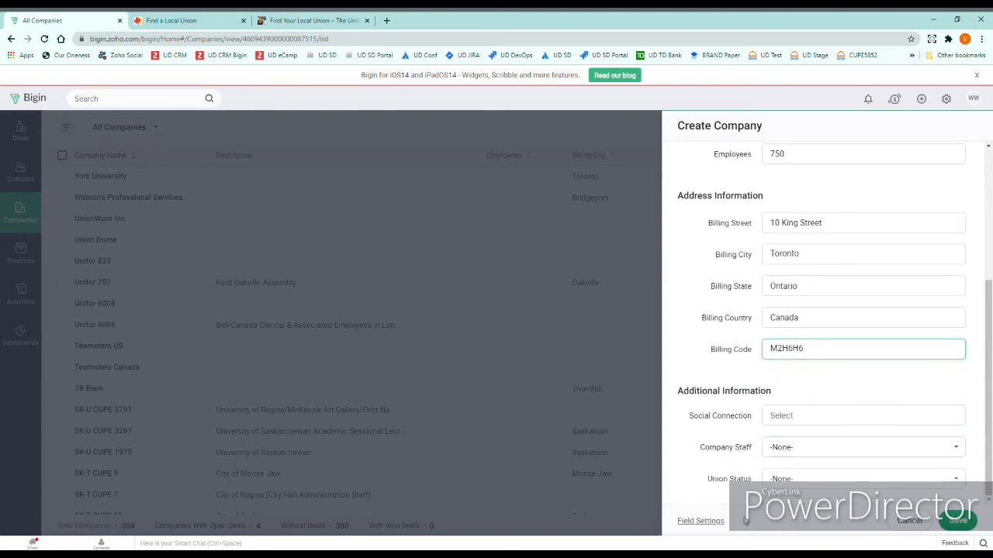
Set Company Staff to CR and save the Test Union Local 1 record
{"action": "left_click", "coordinate": [799, 450]}
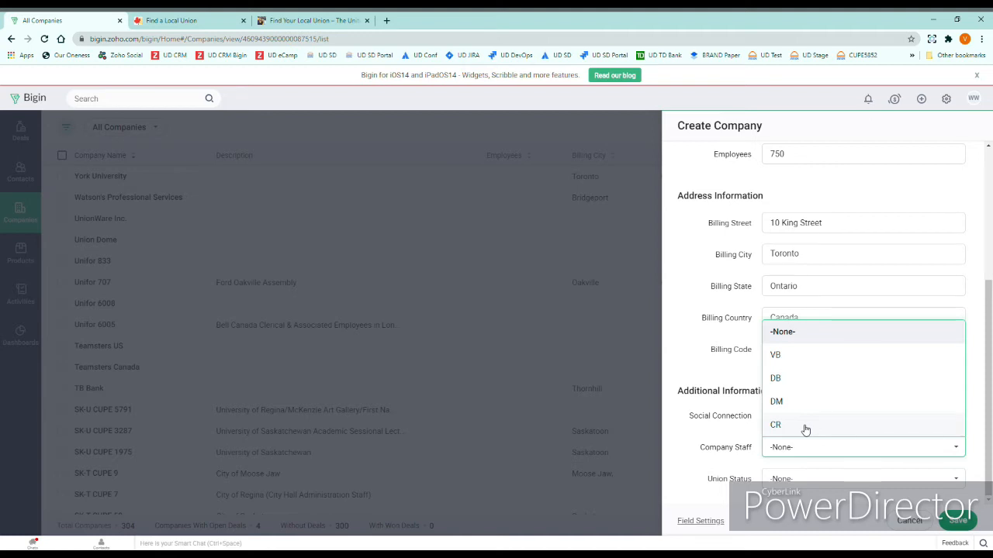
{"action": "left_click", "coordinate": [804, 427]}
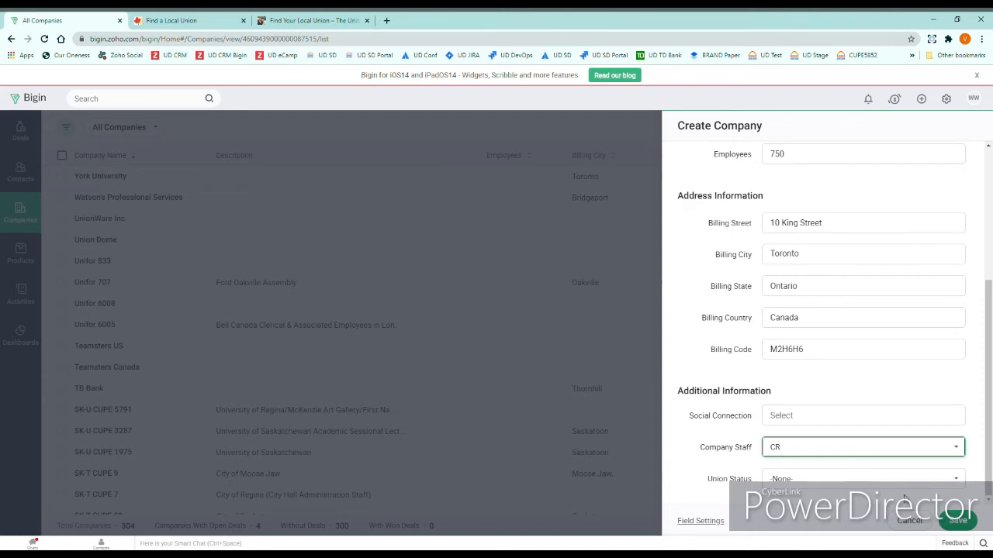
{"action": "left_click", "coordinate": [964, 522]}
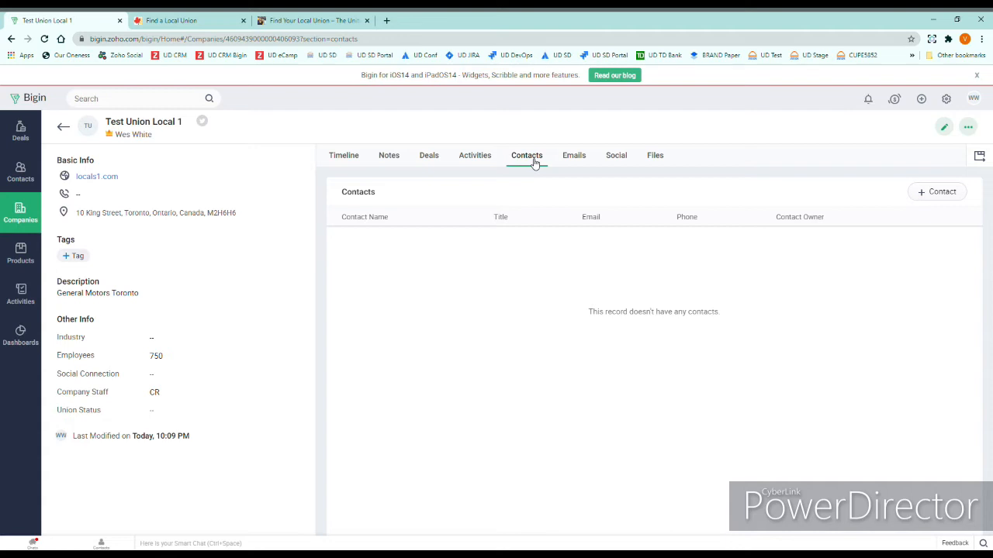
Enter a new contact's first and last name, title President, e-mail, and Contact Staff CR
{"action": "left_click", "coordinate": [938, 193]}
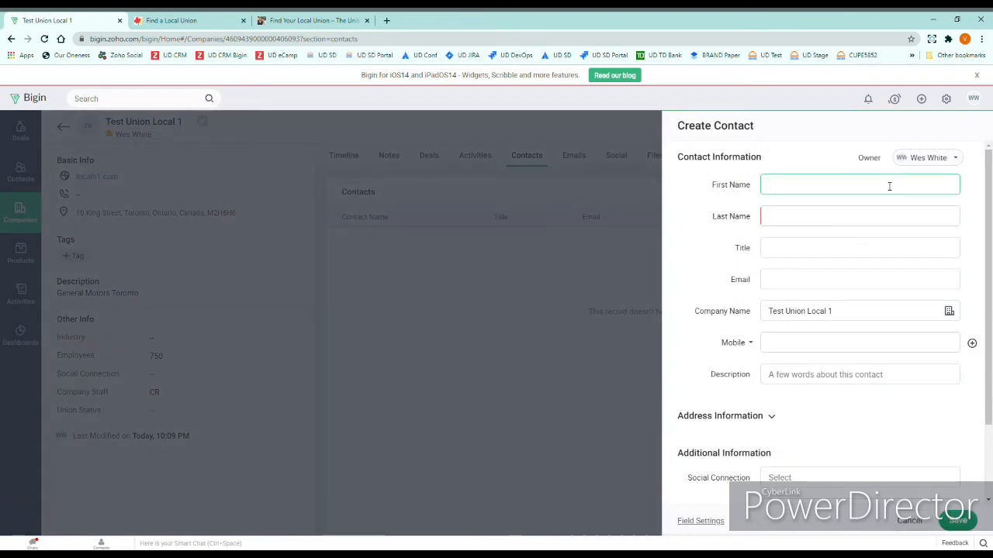
{"action": "key", "text": "Tab"}
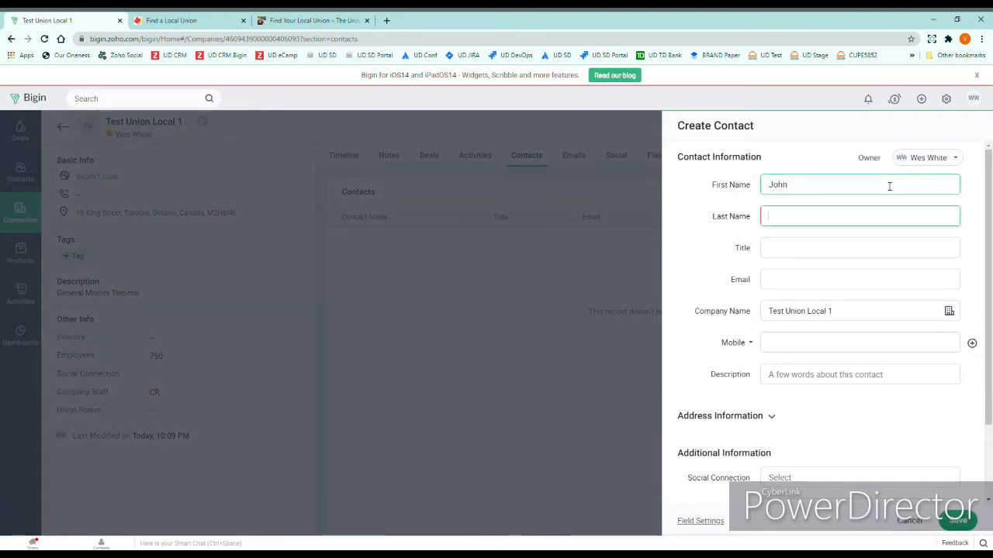
{"action": "key", "text": "Tab"}
{"action": "type", "text": "President"}
{"action": "key", "text": "Tab"}
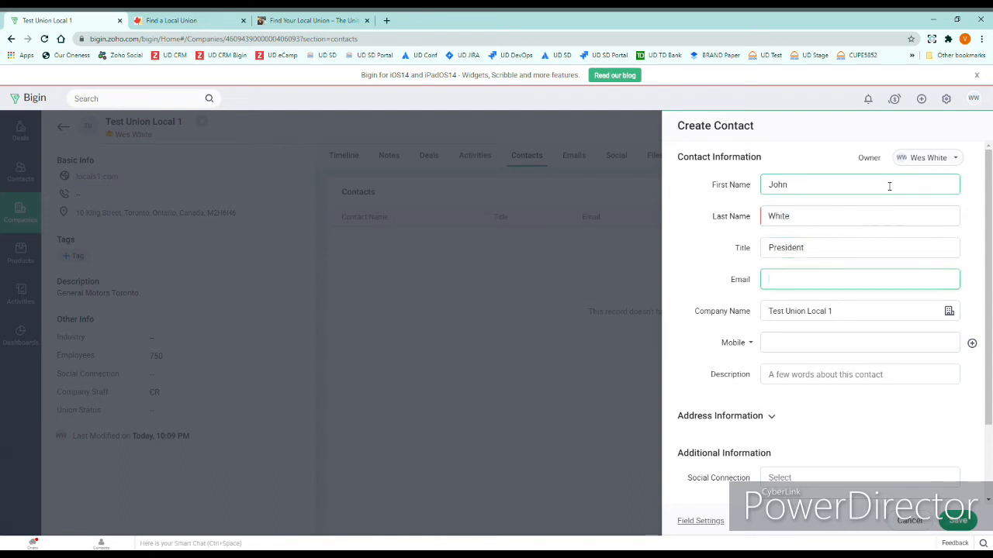
{"action": "type", "text": "jwhite@test.com"}
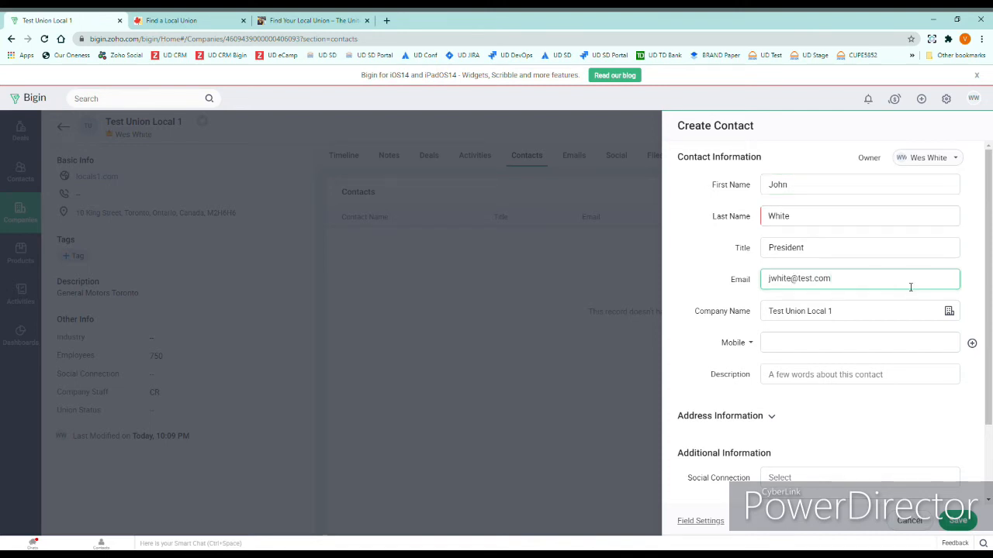
{"action": "scroll", "coordinate": [912, 290], "scroll_direction": "down", "scroll_amount": 1}
{"action": "scroll", "coordinate": [912, 291], "scroll_direction": "down", "scroll_amount": 1}
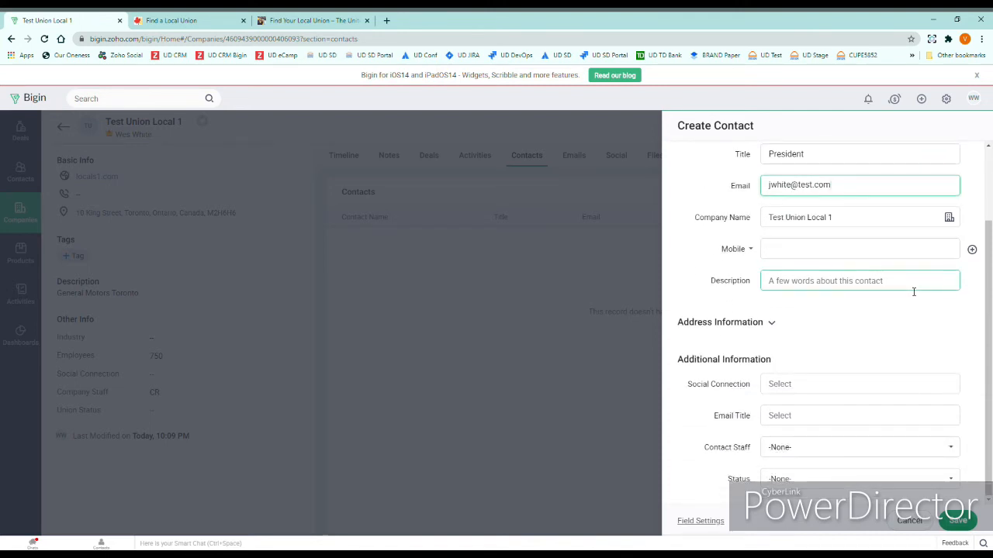
{"action": "left_click", "coordinate": [869, 455]}
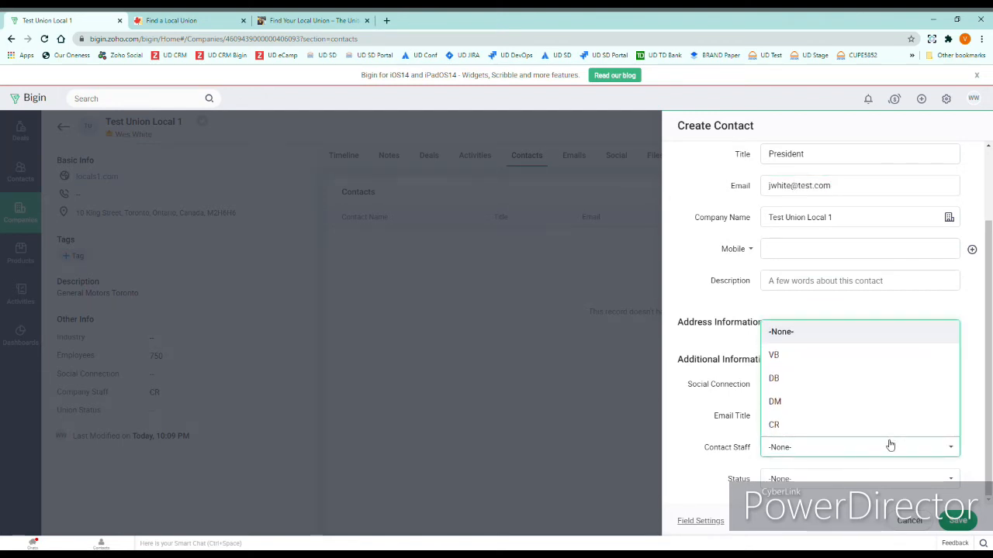
{"action": "left_click", "coordinate": [809, 429]}
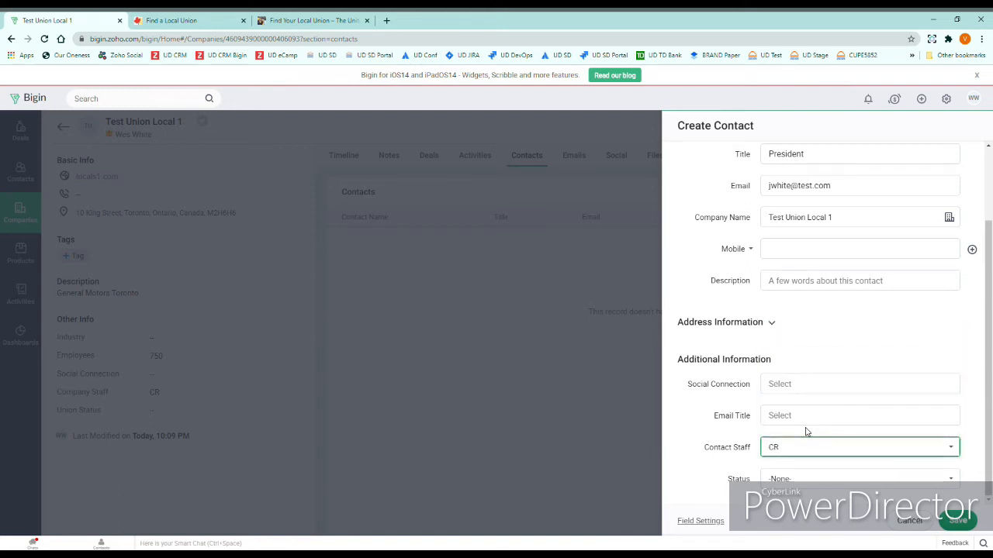
Save the President contact under Test Union Local 1
{"action": "left_click", "coordinate": [962, 521]}
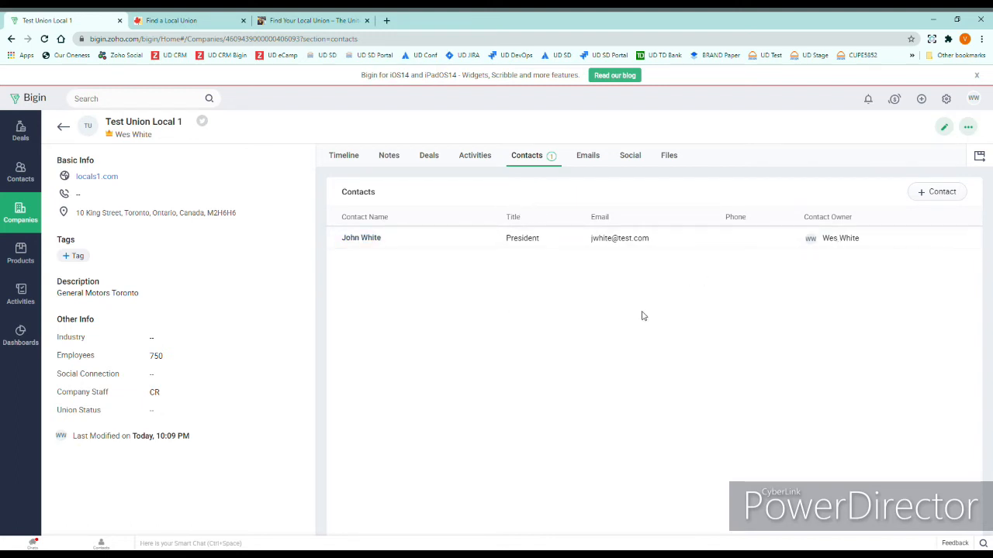
Start a second contact and enter the person's first and last name
{"action": "left_click", "coordinate": [942, 194]}
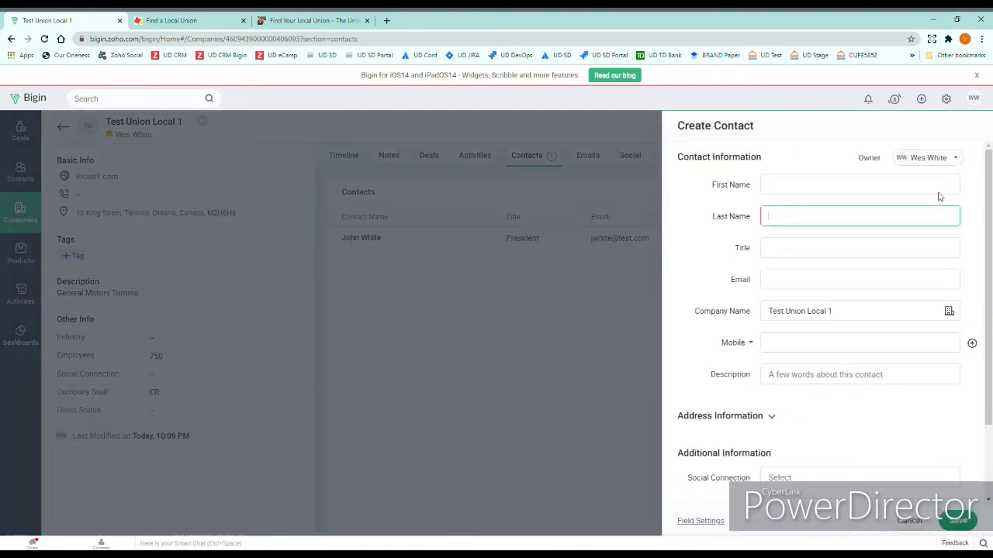
{"action": "left_click", "coordinate": [855, 184]}
{"action": "key", "text": "Tab"}
{"action": "type", "text": "th"}
Give the contact title Chief Stewart, an e-mail, Contact Staff CR, and save it
{"action": "key", "text": "Tab"}
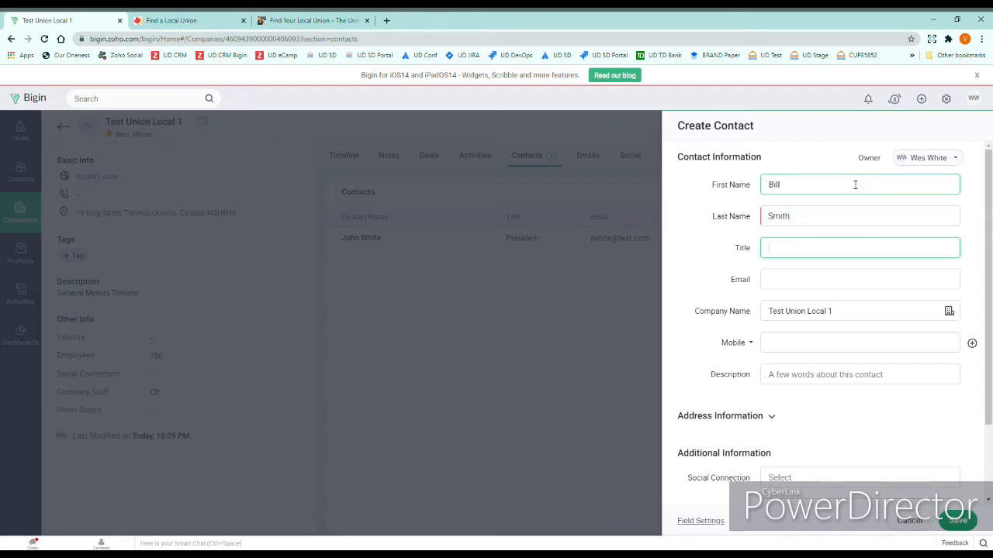
{"action": "type", "text": "Chief Stewart"}
{"action": "key", "text": "Tab"}
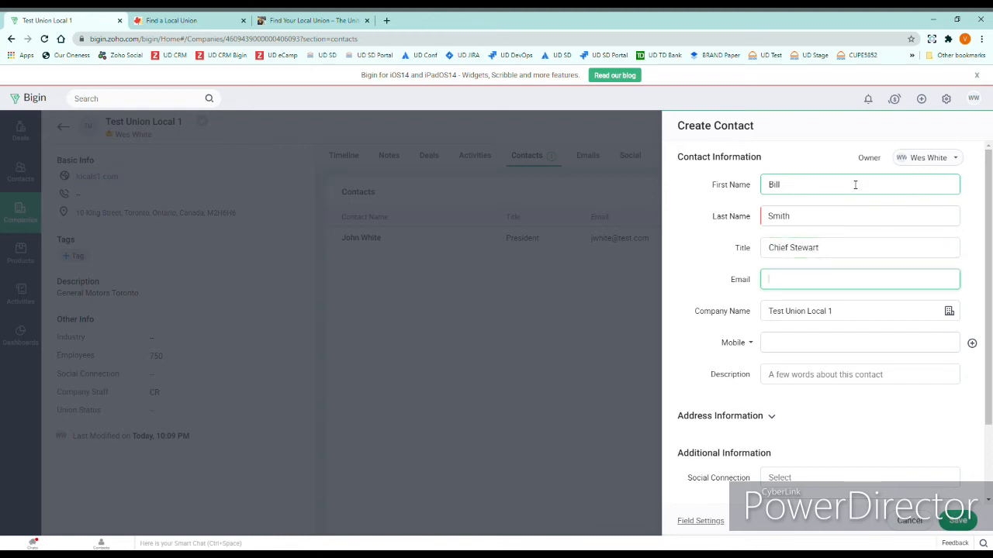
{"action": "type", "text": "bsmith@test.com"}
{"action": "scroll", "coordinate": [849, 310], "scroll_direction": "down", "scroll_amount": 2}
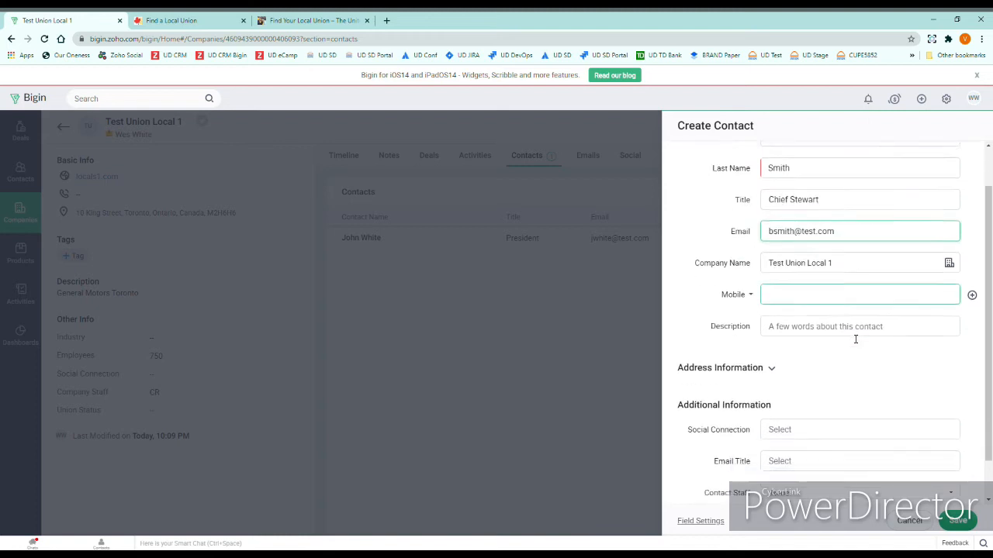
{"action": "left_click", "coordinate": [845, 452]}
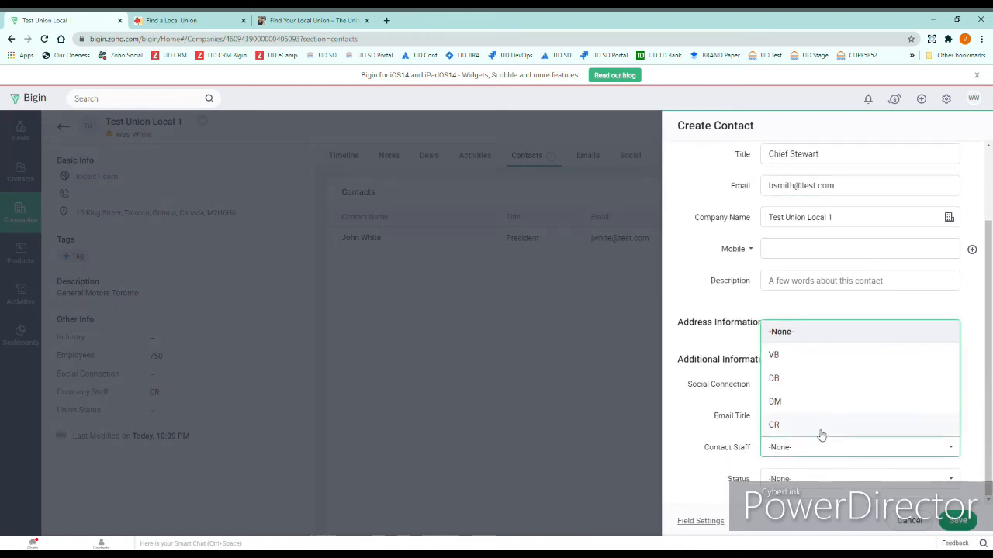
{"action": "left_click", "coordinate": [817, 432]}
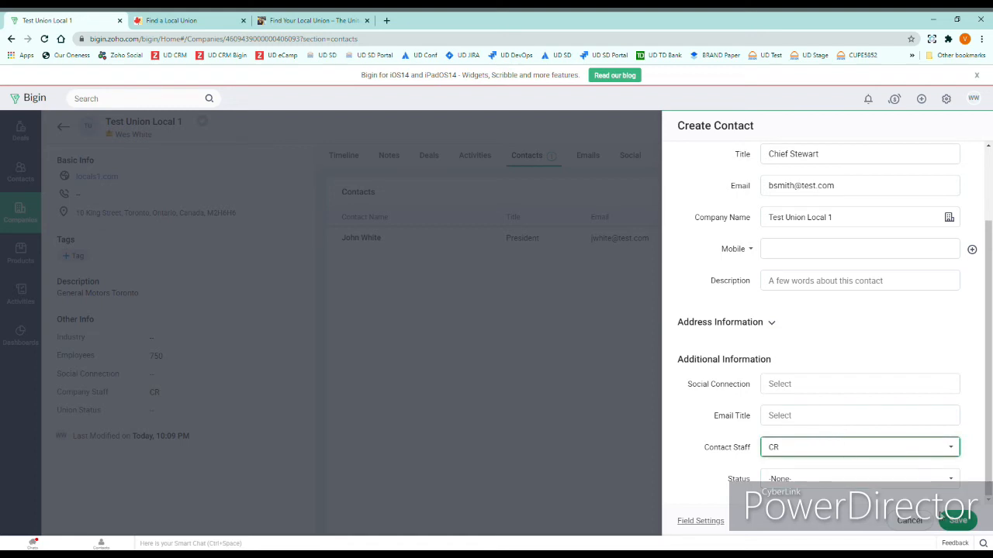
{"action": "left_click", "coordinate": [958, 521]}
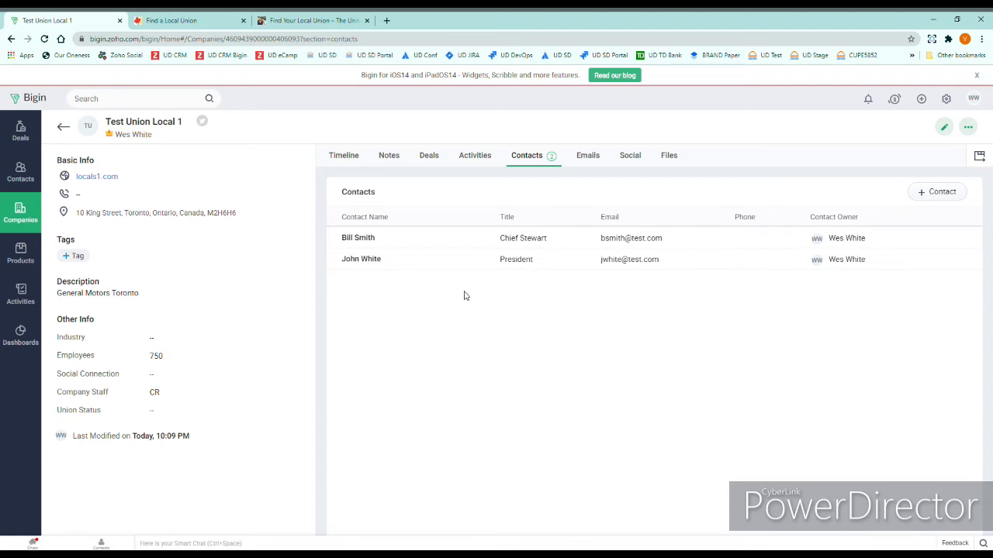
Compose an e-mail to the Chief Stewart from the 1. Intro UFCW template
{"action": "left_click", "coordinate": [358, 239]}
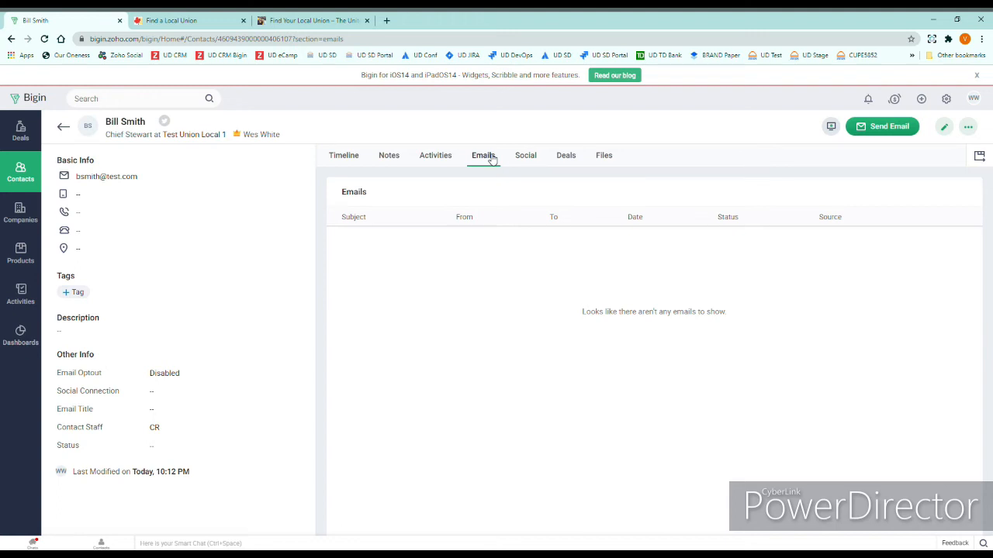
{"action": "left_click", "coordinate": [892, 128]}
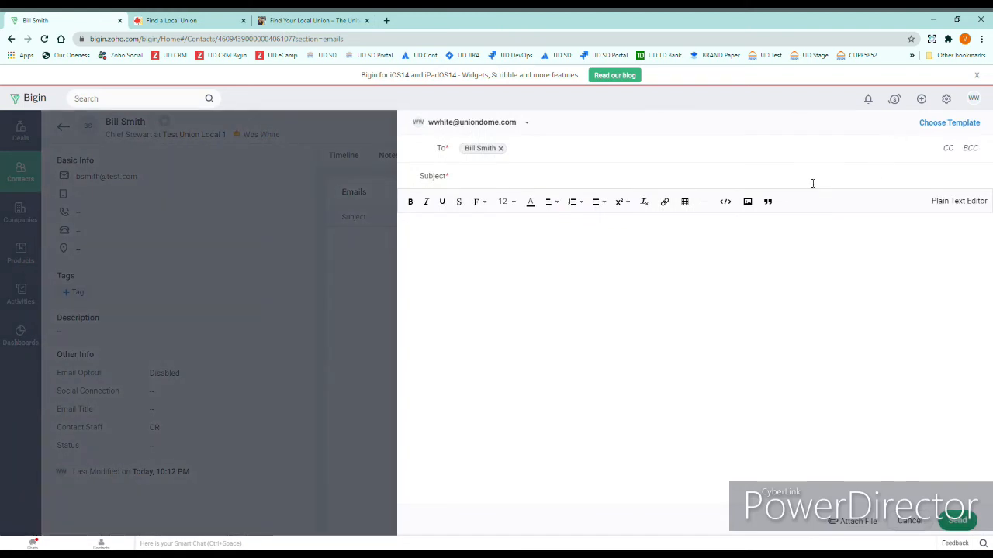
{"action": "left_click", "coordinate": [943, 124]}
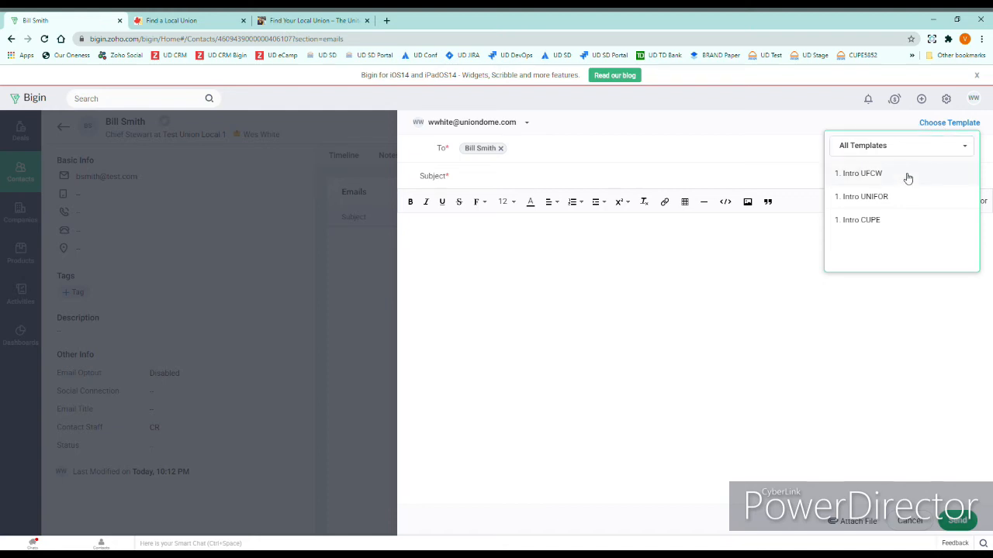
{"action": "left_click", "coordinate": [872, 176]}
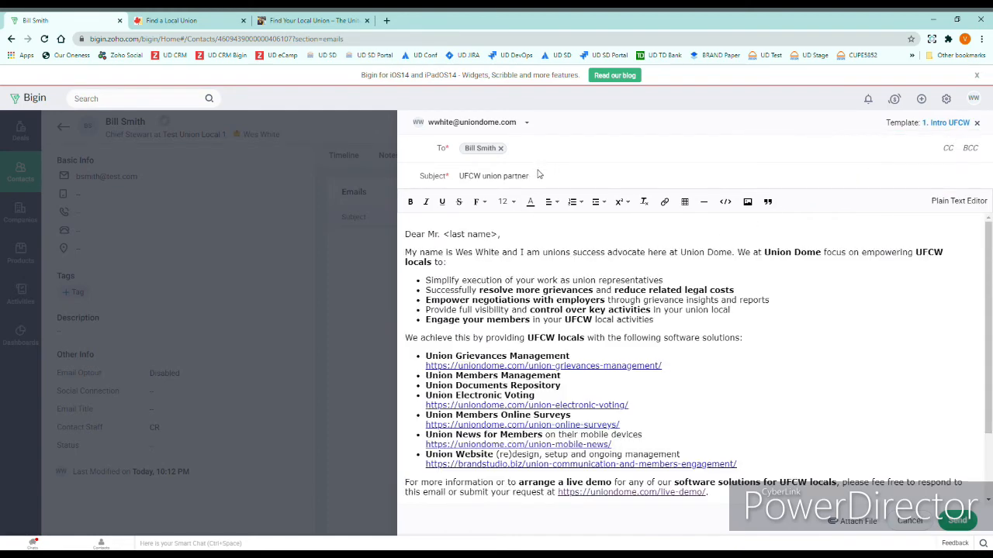
Replace the greeting's last-name placeholder with a comma and send the e-mail
{"action": "scroll", "coordinate": [762, 426], "scroll_direction": "down", "scroll_amount": 3}
{"action": "scroll", "coordinate": [761, 423], "scroll_direction": "up", "scroll_amount": 3}
{"action": "left_click", "coordinate": [502, 236]}
{"action": "key", "text": "BackSpace"}
{"action": "key", "text": "BackSpace"}
{"action": "key", "text": "BackSpace"}
{"action": "key", "text": "BackSpace"}
{"action": "key", "text": "BackSpace"}
{"action": "key", "text": "BackSpace"}
{"action": "type", "text": ","}
{"action": "left_click", "coordinate": [958, 522]}
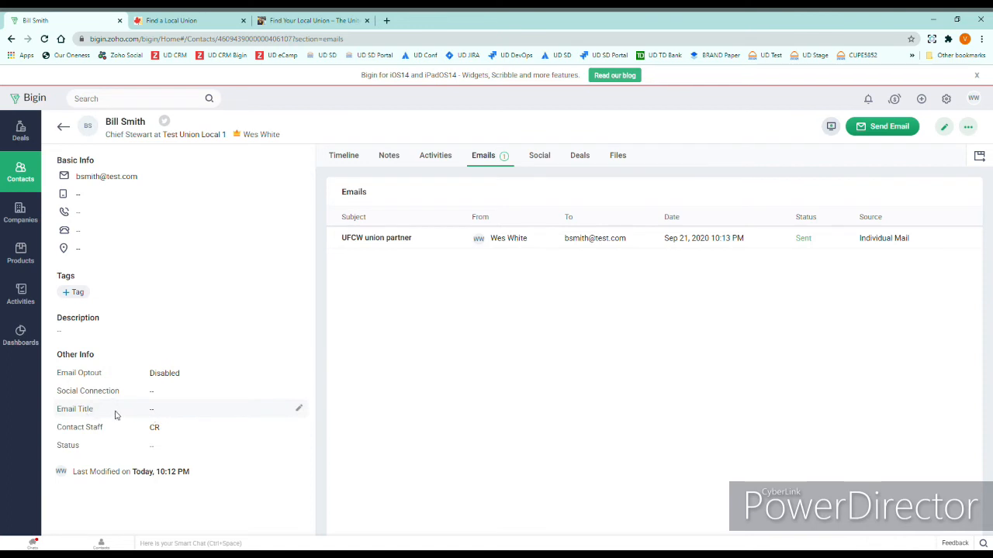
Change the Chief Steward contact's Email Title field to '1. Intro UFCW' and save it
{"action": "left_click", "coordinate": [298, 409]}
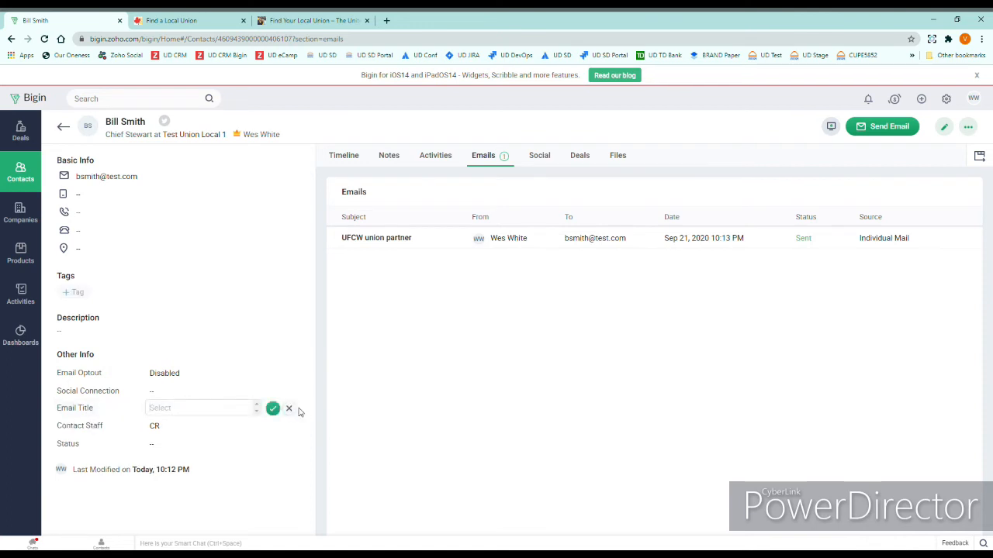
{"action": "left_click", "coordinate": [225, 412]}
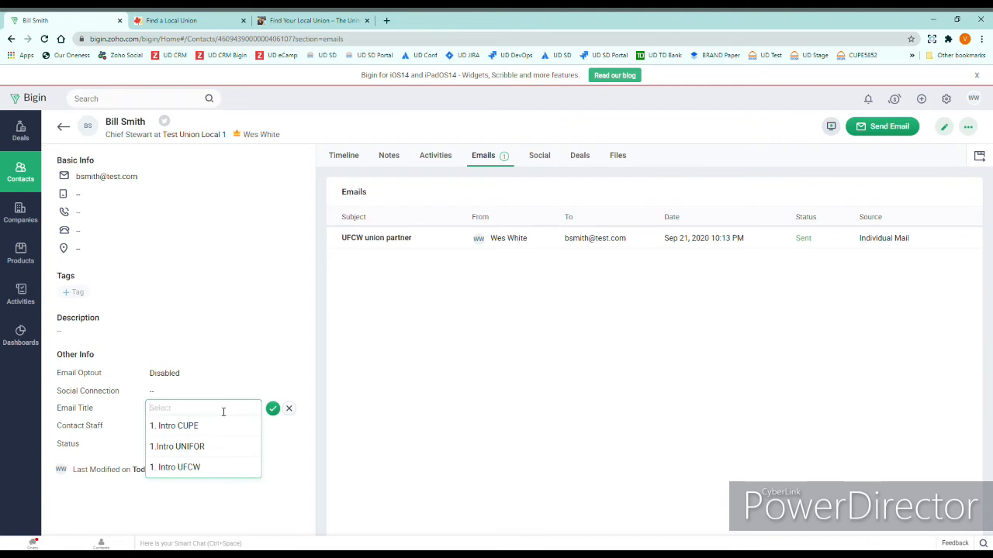
{"action": "left_click", "coordinate": [180, 468]}
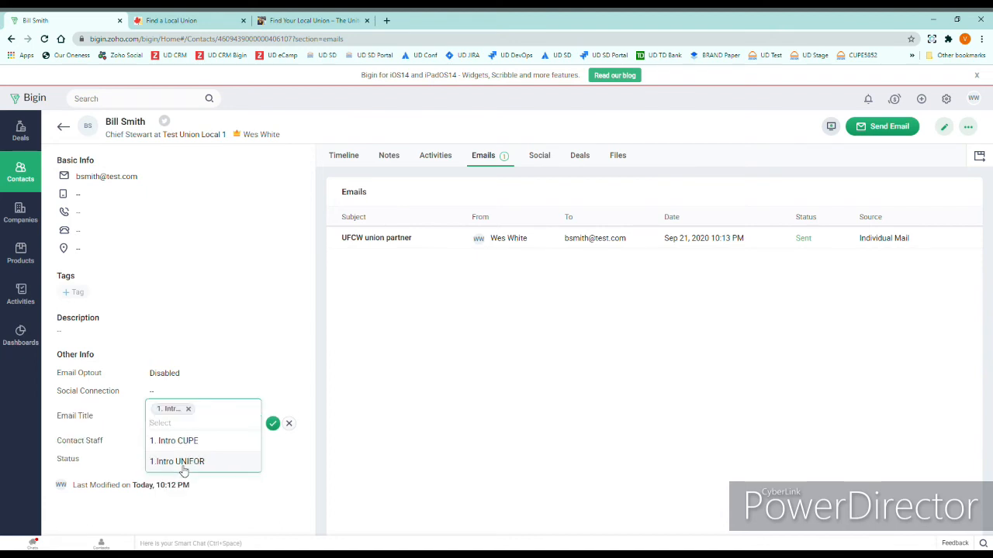
{"action": "left_click", "coordinate": [274, 424]}
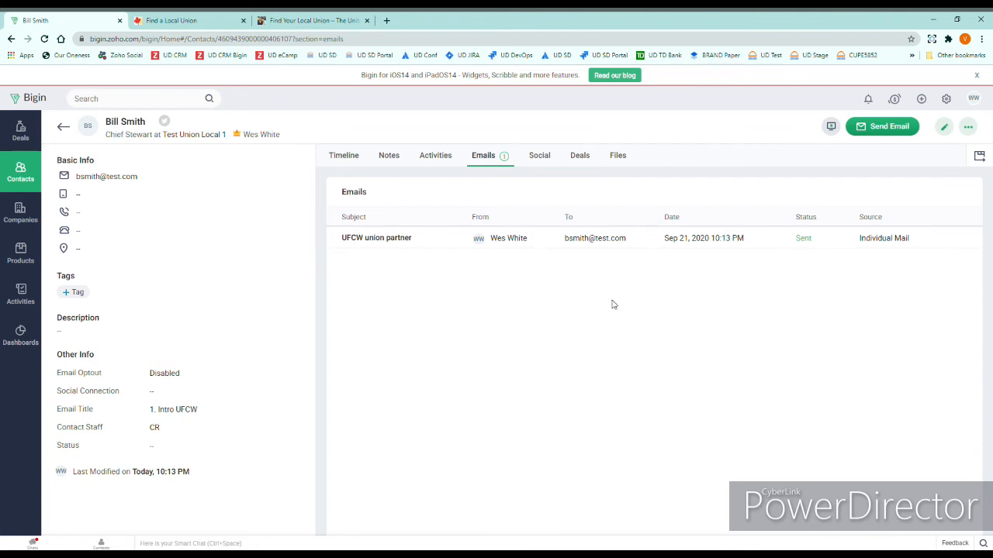
From Test Union Local 1, email the President the Intro UFCW template, greeting him by last name
{"action": "left_click", "coordinate": [64, 128]}
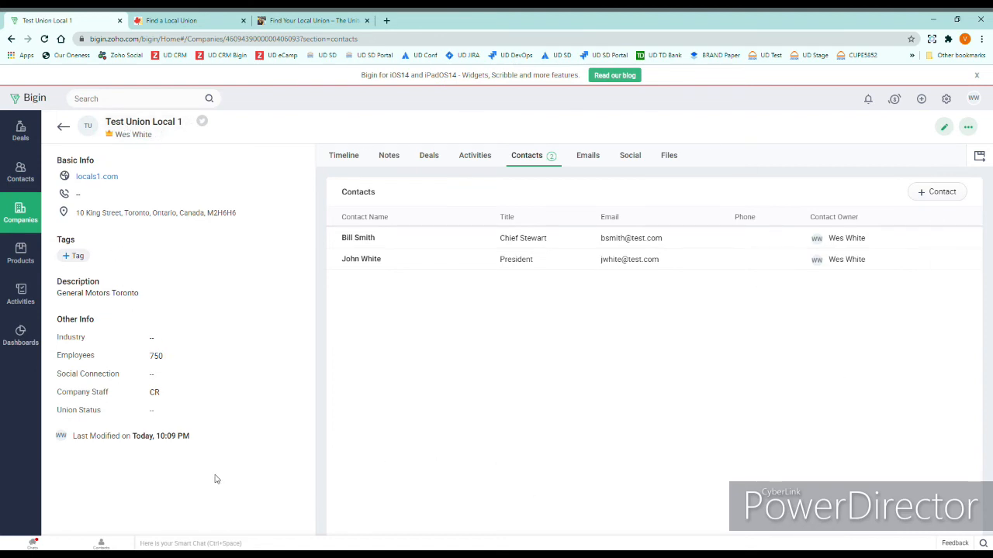
{"action": "left_click", "coordinate": [369, 260]}
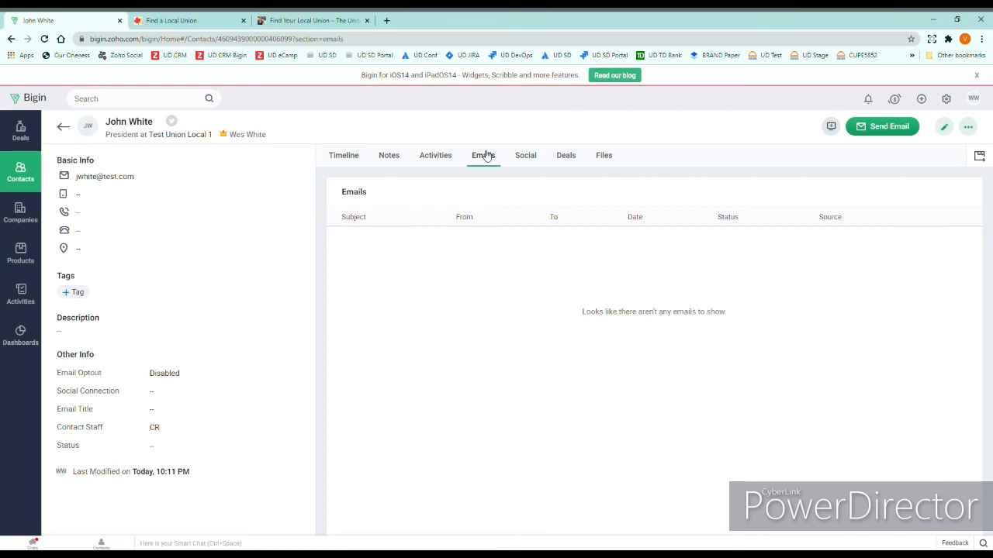
{"action": "left_click", "coordinate": [877, 128]}
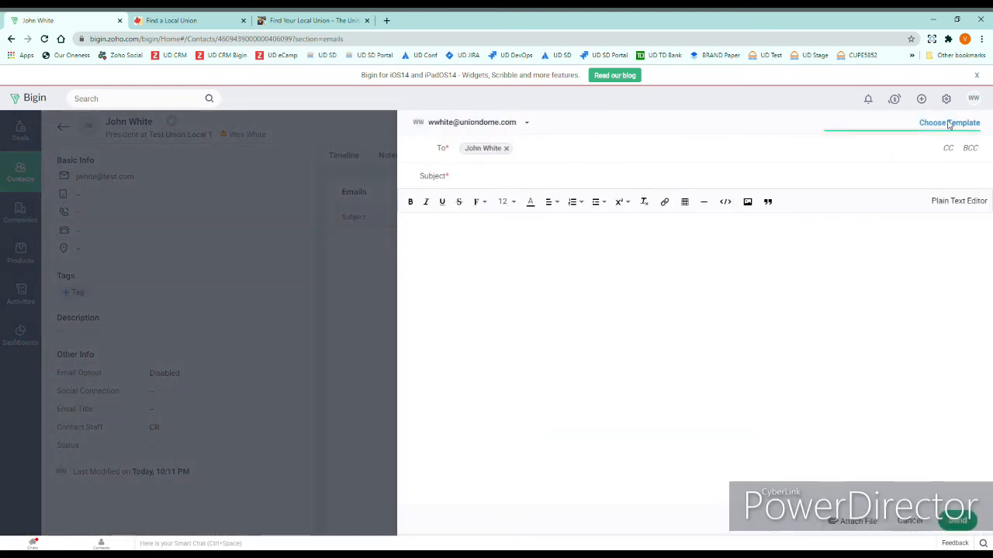
{"action": "left_click", "coordinate": [949, 124]}
{"action": "left_click", "coordinate": [899, 173]}
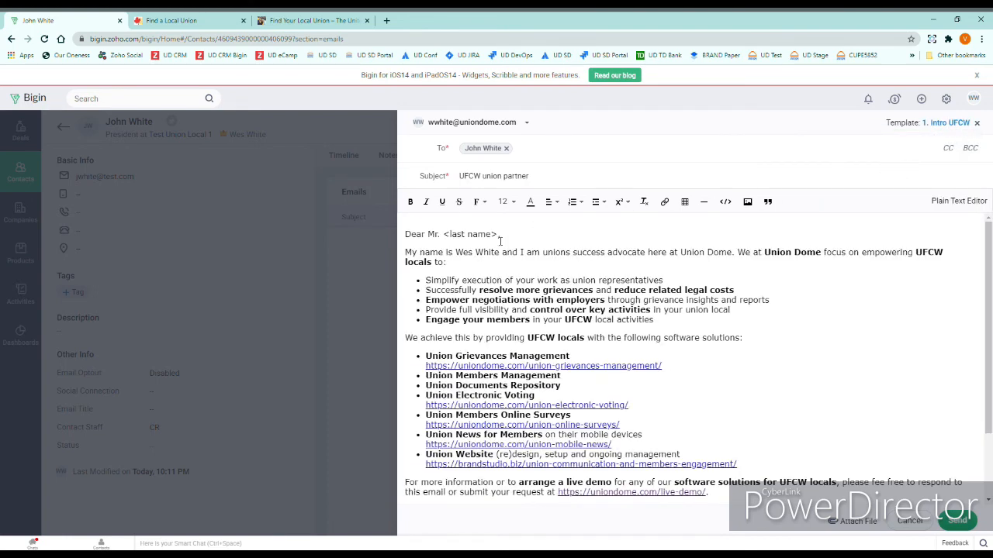
{"action": "key", "text": "BackSpace"}
{"action": "key", "text": "BackSpace"}
{"action": "type", "text": "White,"}
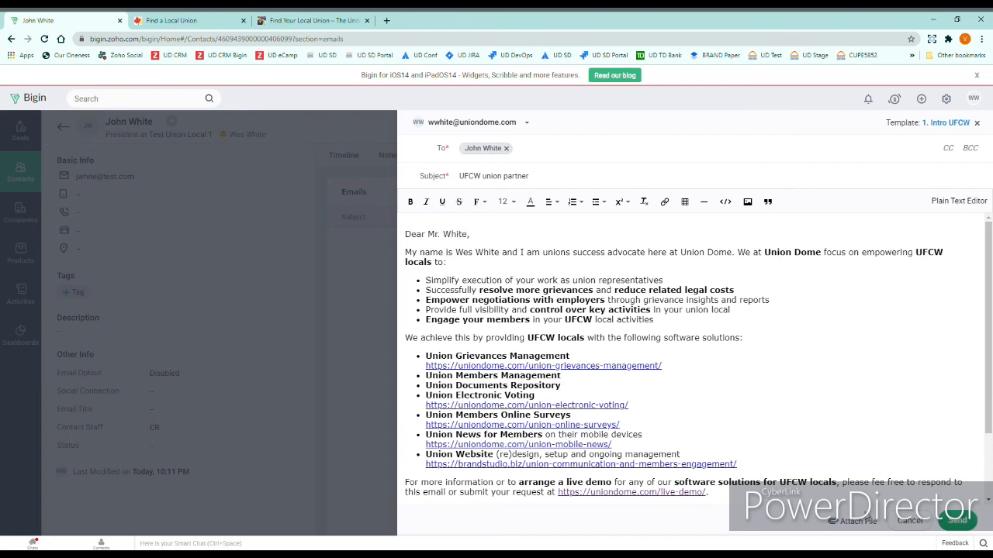
{"action": "left_click", "coordinate": [948, 521]}
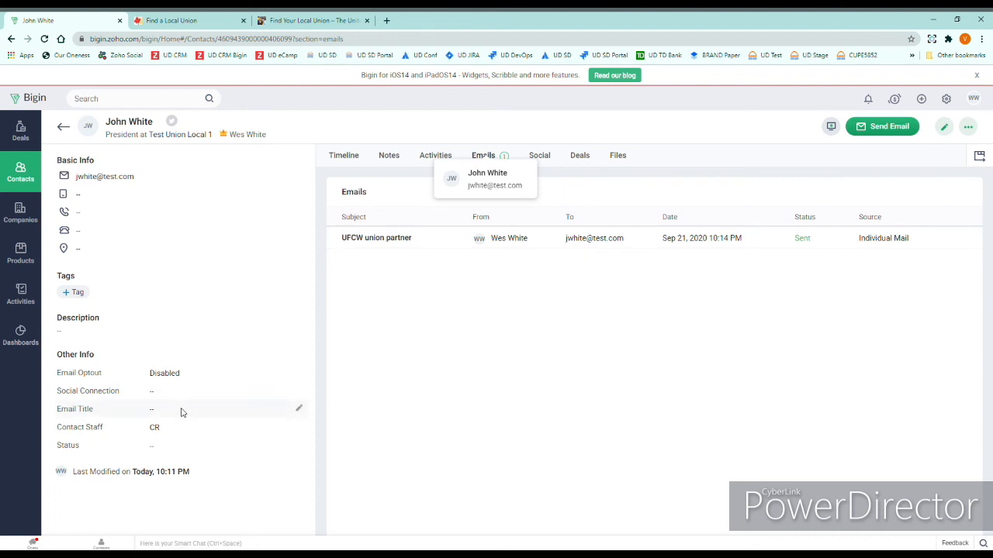
Save '1. Intro UFCW' as the President's Email Title, then go back to Test Union Local 1
{"action": "left_click", "coordinate": [301, 411]}
{"action": "type", "text": "1"}
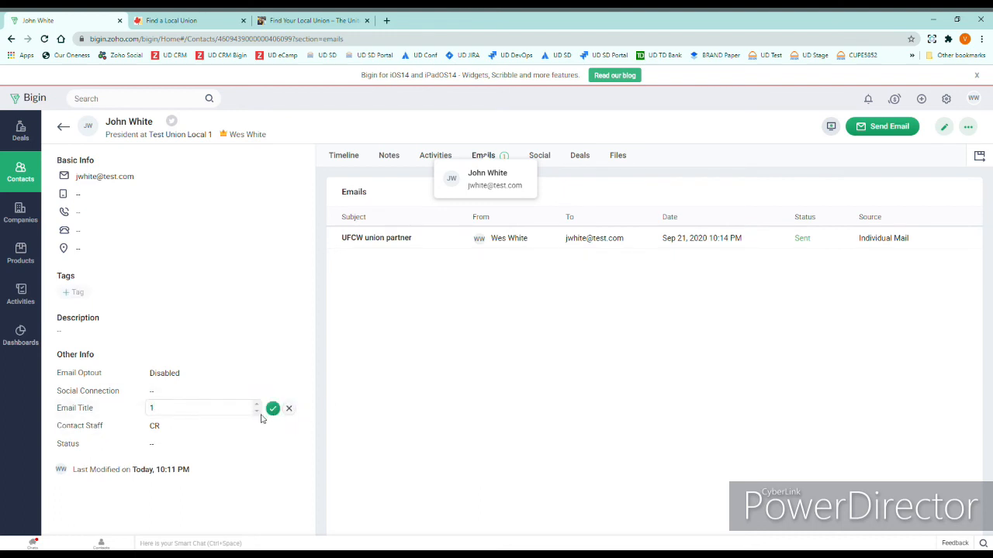
{"action": "key", "text": "BackSpace"}
{"action": "left_click", "coordinate": [218, 412]}
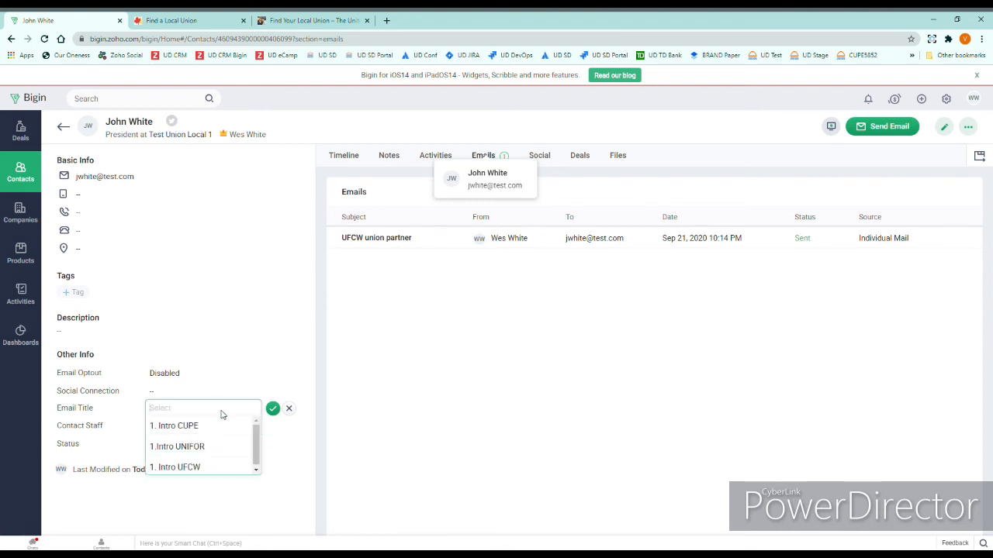
{"action": "left_click", "coordinate": [269, 434]}
{"action": "left_click", "coordinate": [238, 409]}
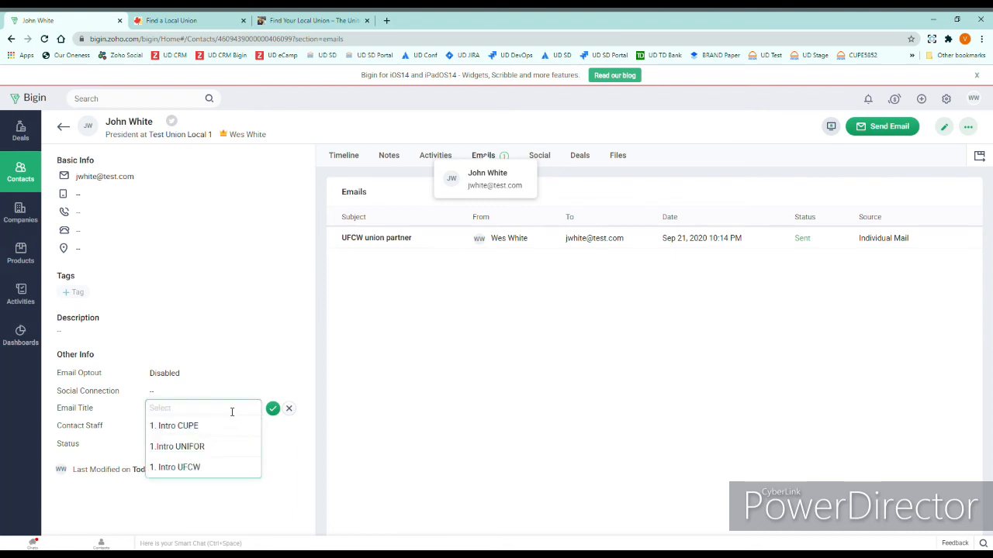
{"action": "left_click", "coordinate": [210, 468]}
{"action": "left_click", "coordinate": [273, 425]}
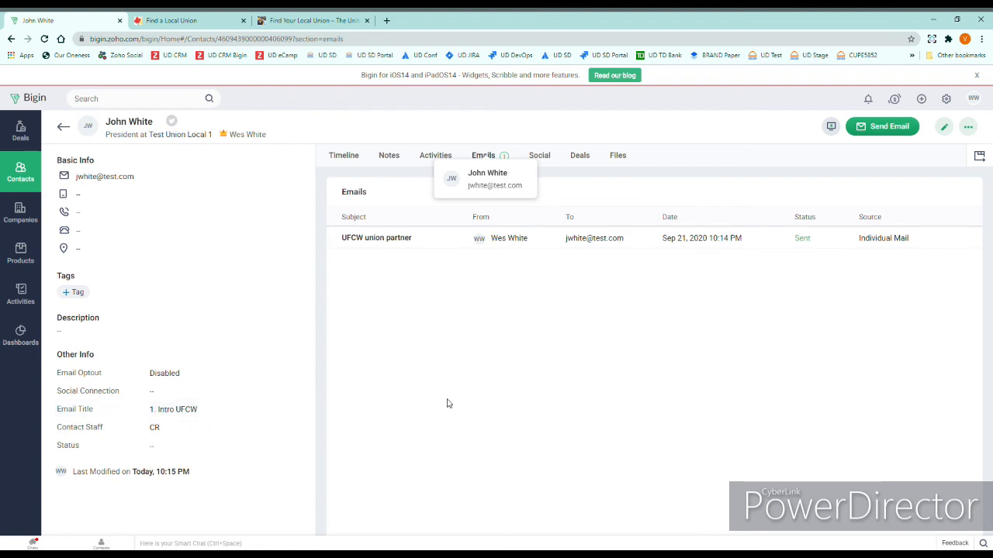
{"action": "left_click", "coordinate": [64, 128]}
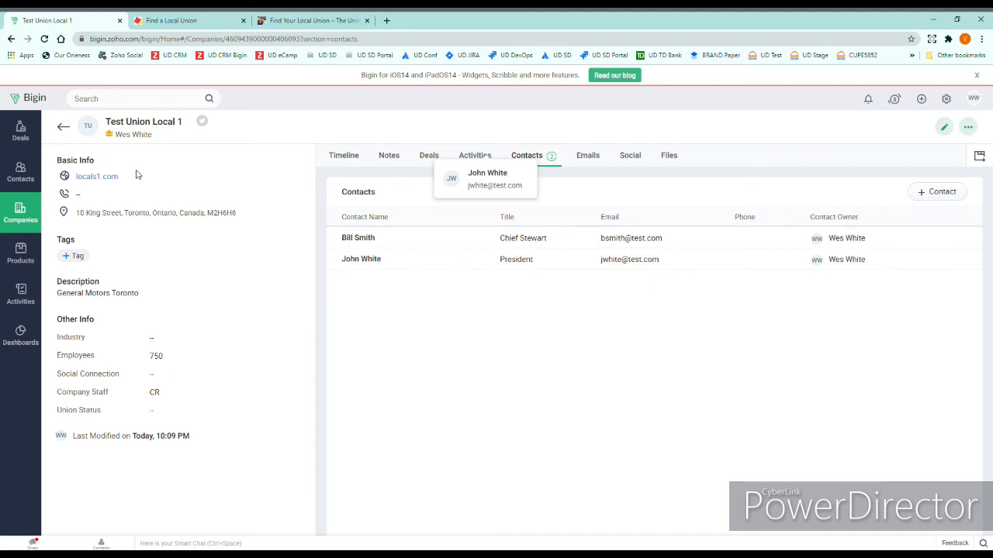
Return to the All Companies list, then open the Activities tasks list
{"action": "left_click", "coordinate": [64, 130]}
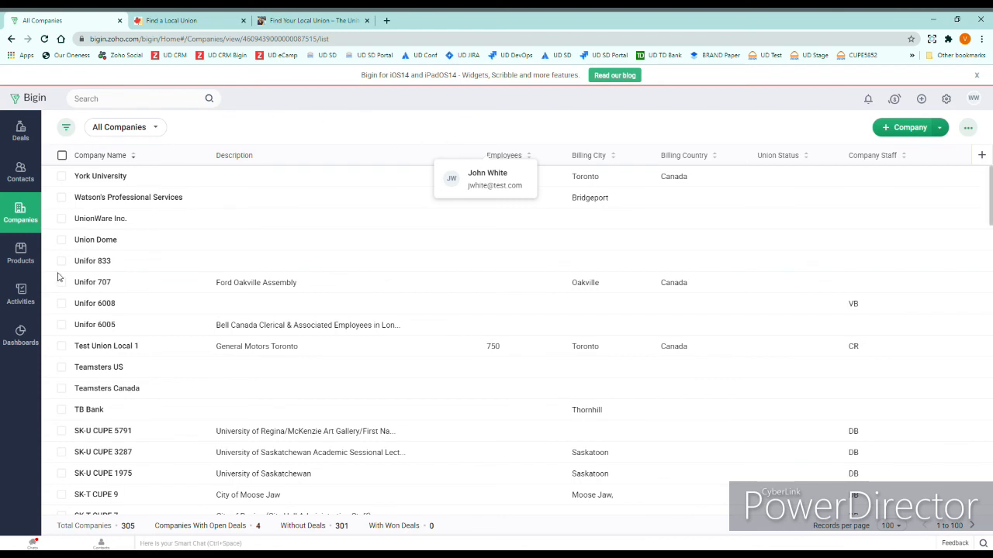
{"action": "left_click", "coordinate": [21, 295]}
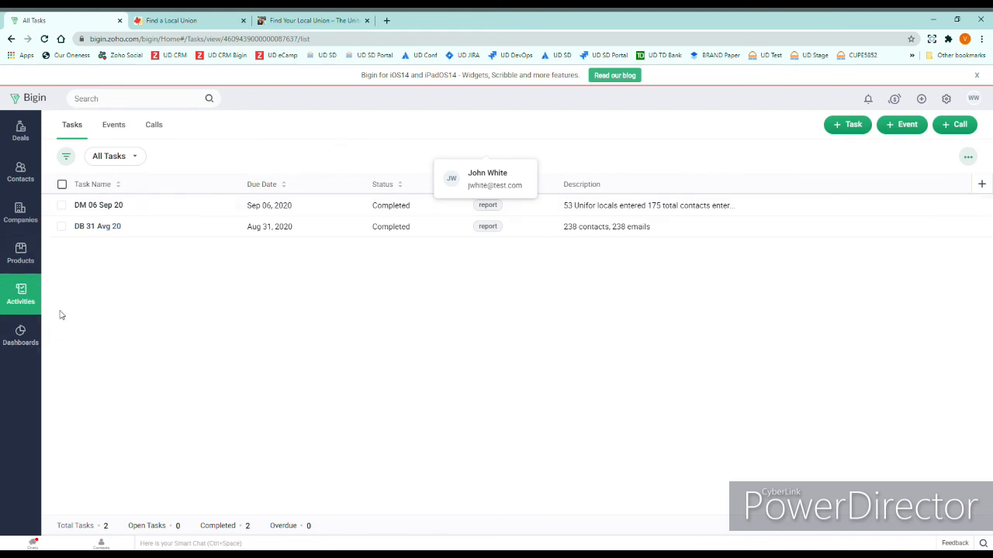
Save a new task 'CR 20Sep 2020' due September 20, 2020, described '30 contacts, 30 emails'
{"action": "left_click", "coordinate": [853, 126]}
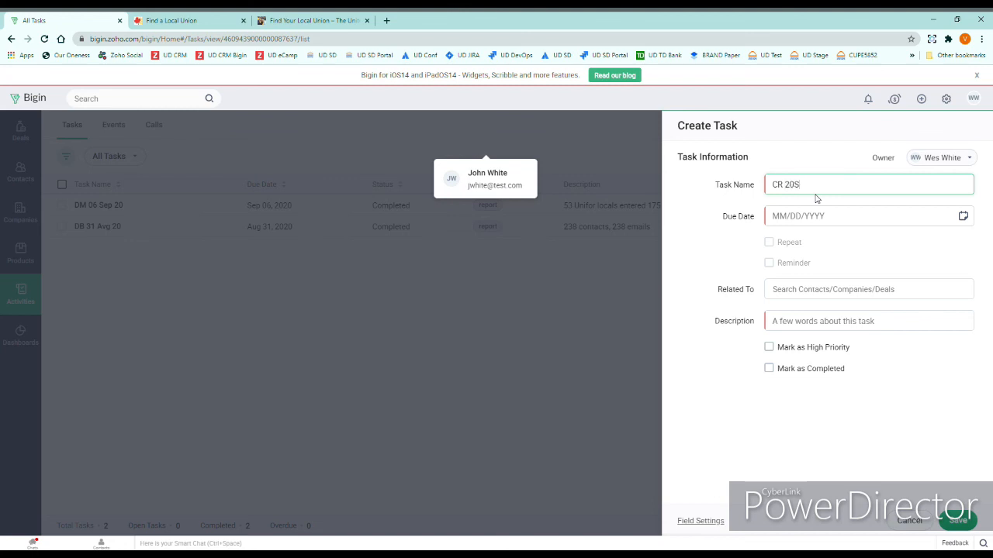
{"action": "type", "text": "2020"}
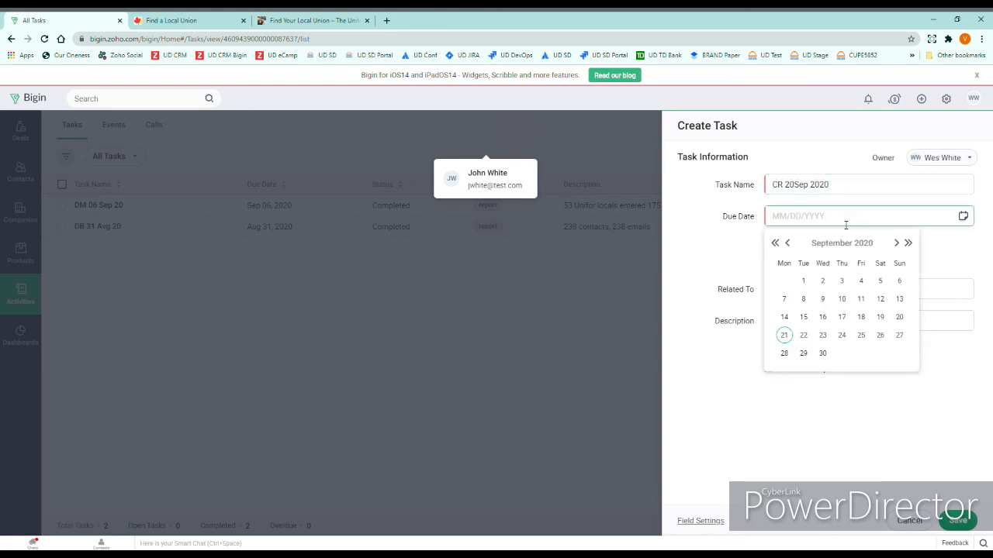
{"action": "left_click", "coordinate": [899, 316]}
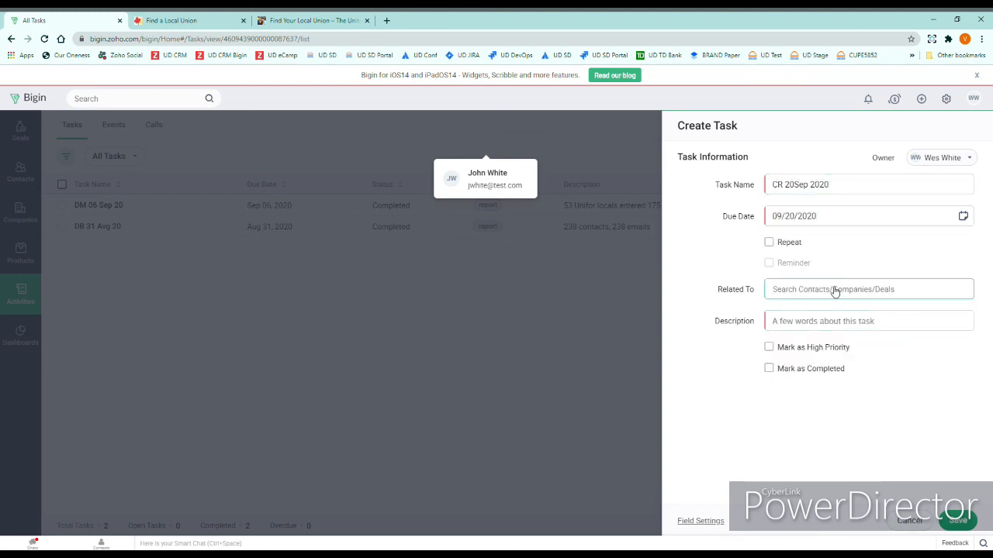
{"action": "left_click", "coordinate": [831, 322]}
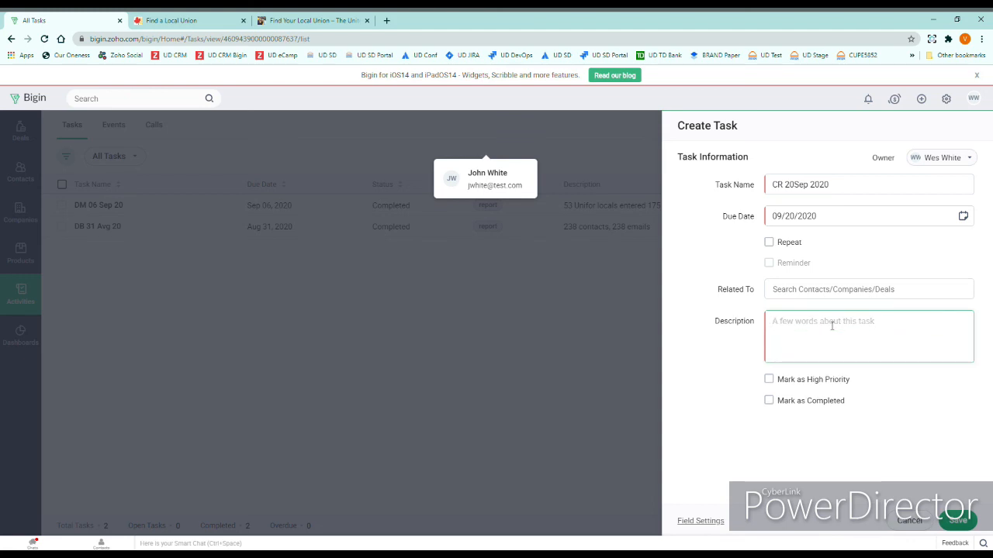
{"action": "type", "text": "50"}
{"action": "key", "text": "BackSpace"}
{"action": "type", "text": "30 contacts, 30 emails"}
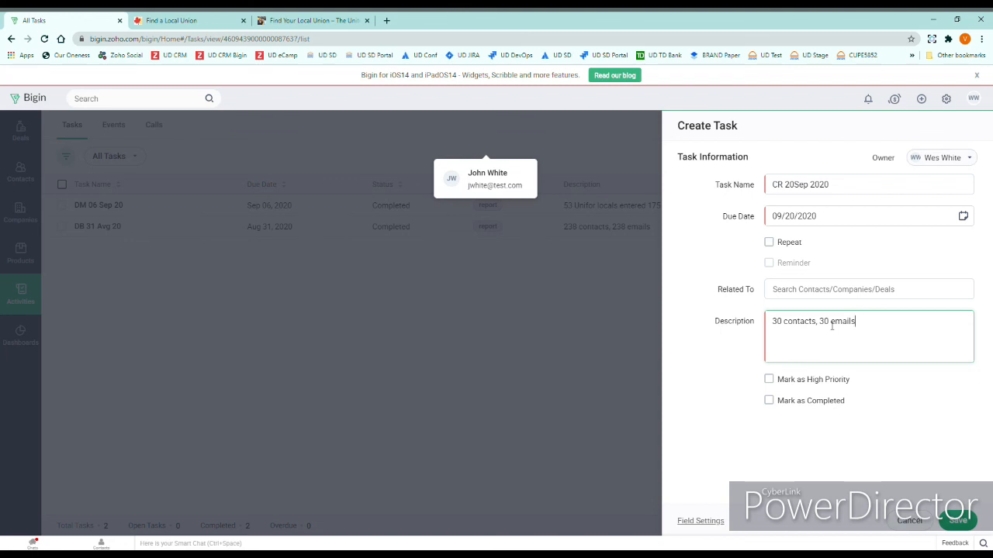
{"action": "left_click", "coordinate": [955, 521]}
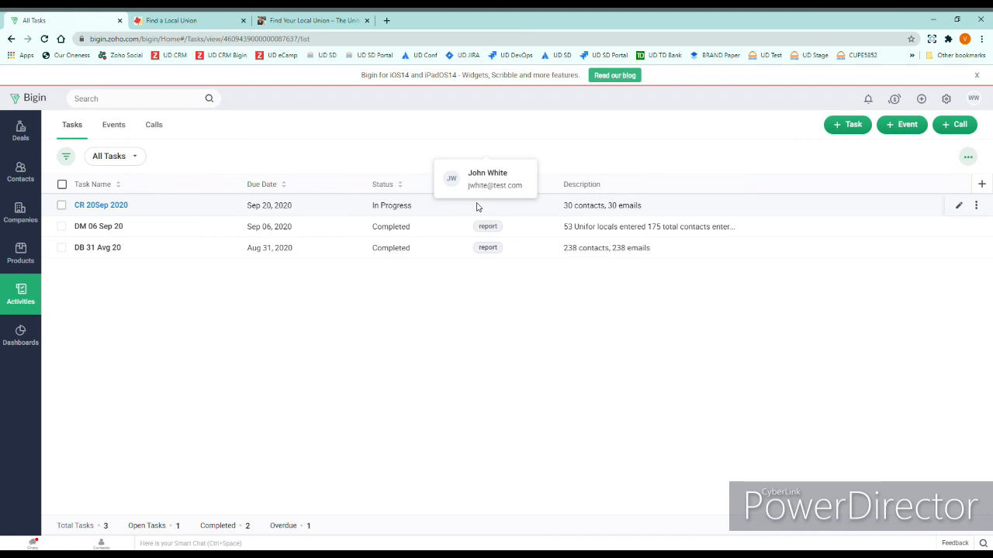
Return to the Companies list, then switch to UFCW's Find a Local Union browser tab
{"action": "left_click", "coordinate": [20, 216]}
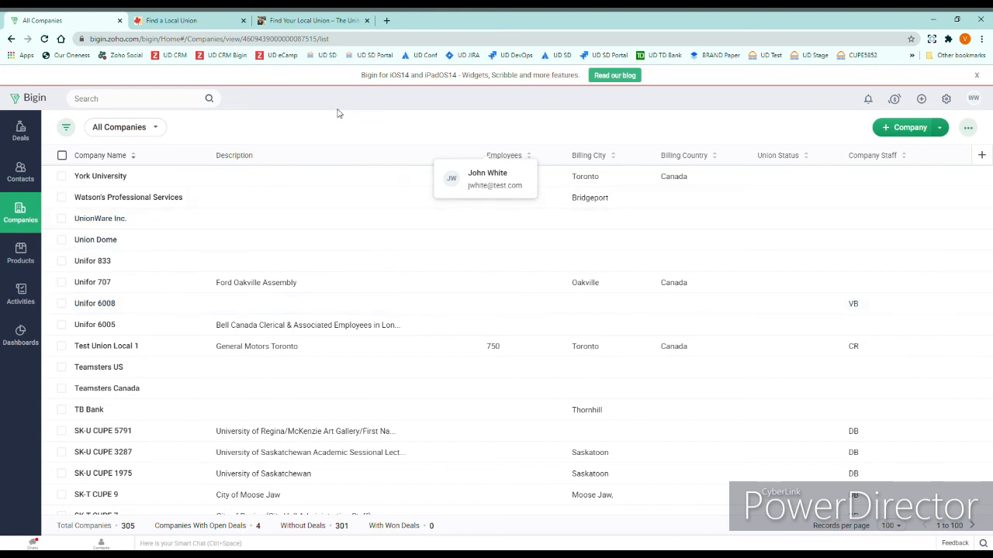
{"action": "left_click", "coordinate": [206, 22]}
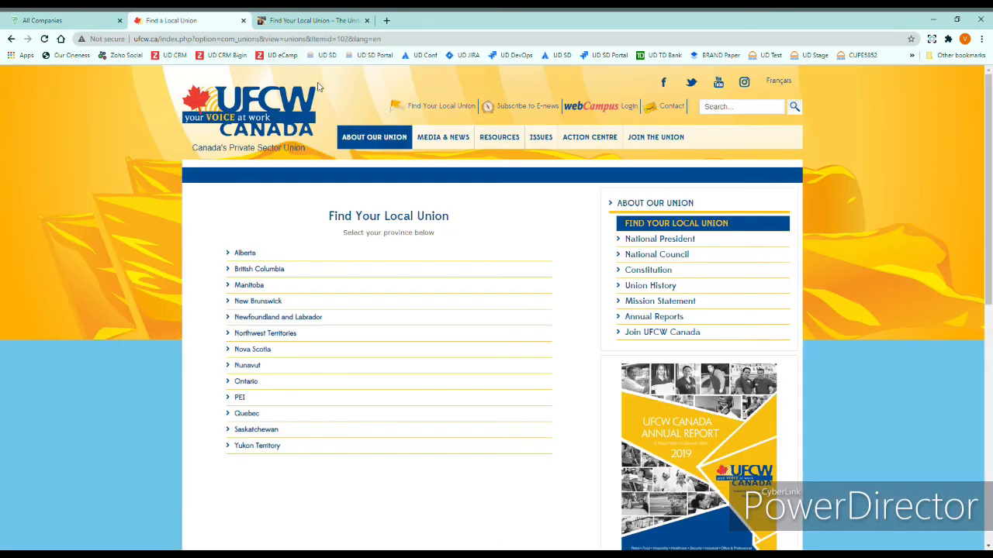